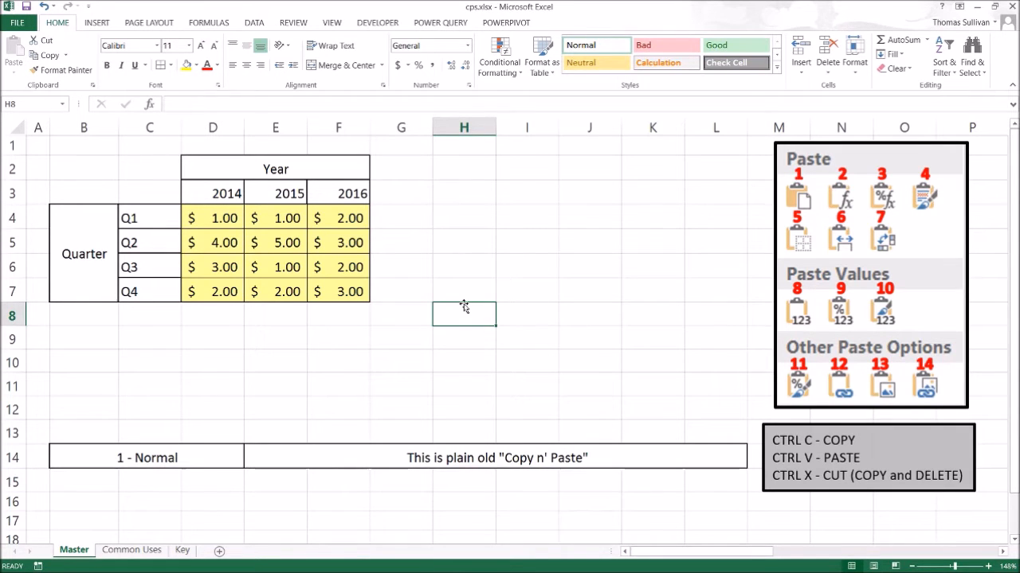
Copy the 2016 header cell F3 and paste it into H3, then undo the paste.
{"action": "left_click_drag", "start_coordinate": [96, 164], "coordinate": [363, 285]}
{"action": "key", "text": "ctrl+c"}
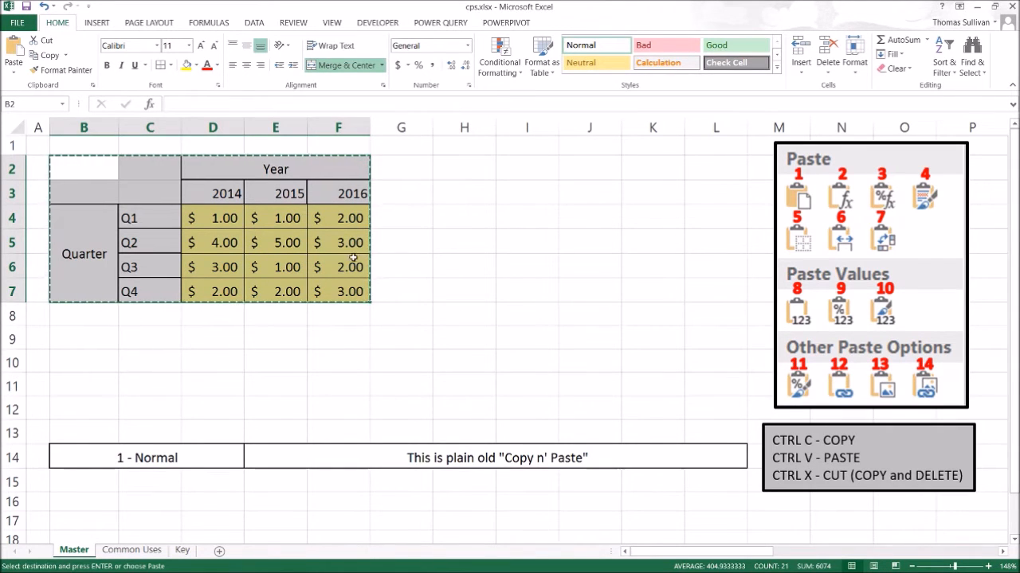
{"action": "left_click", "coordinate": [341, 196]}
{"action": "key", "text": "ctrl+c"}
{"action": "left_click", "coordinate": [480, 195]}
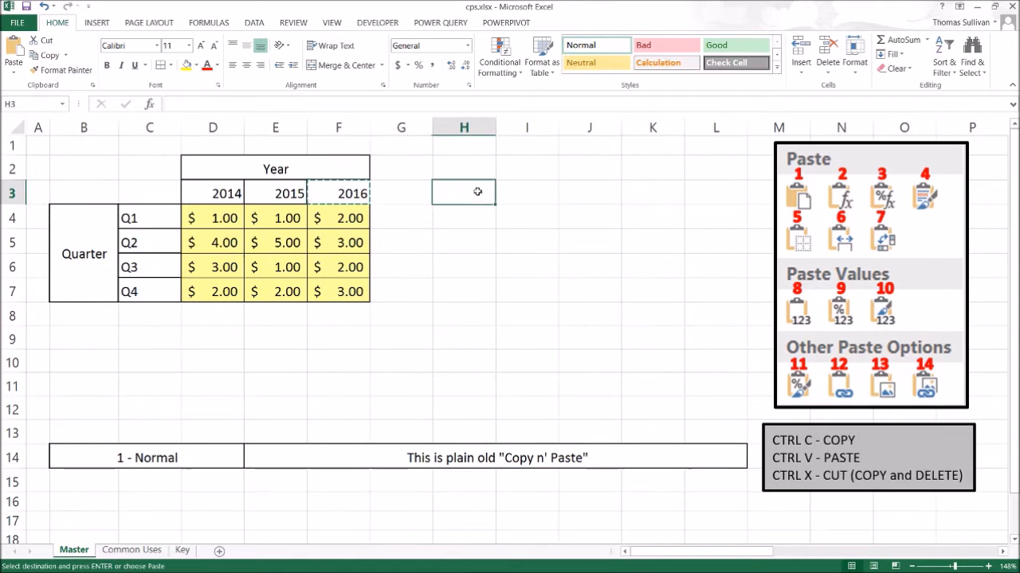
{"action": "key", "text": "ctrl+v"}
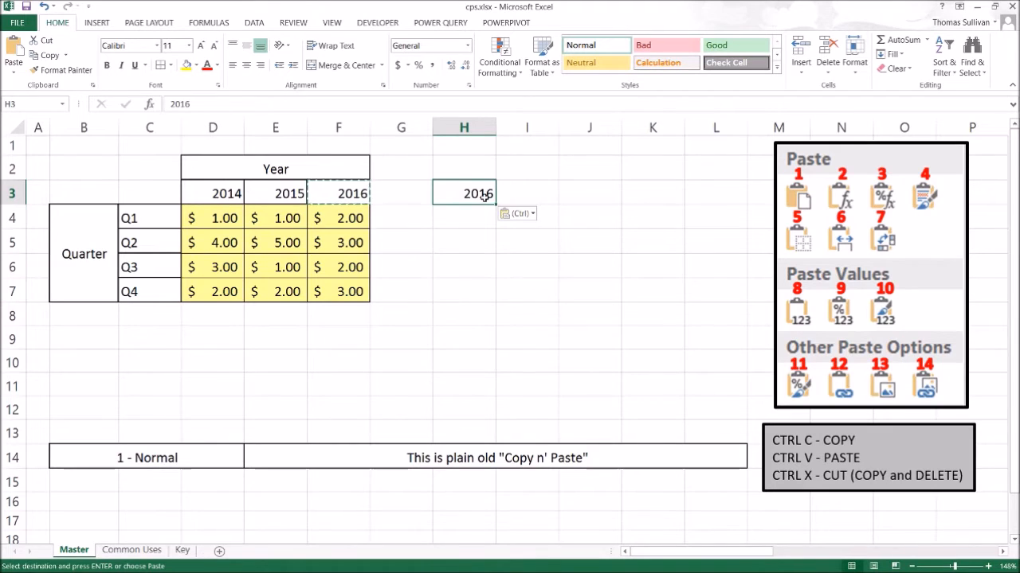
{"action": "key", "text": "ctrl+z"}
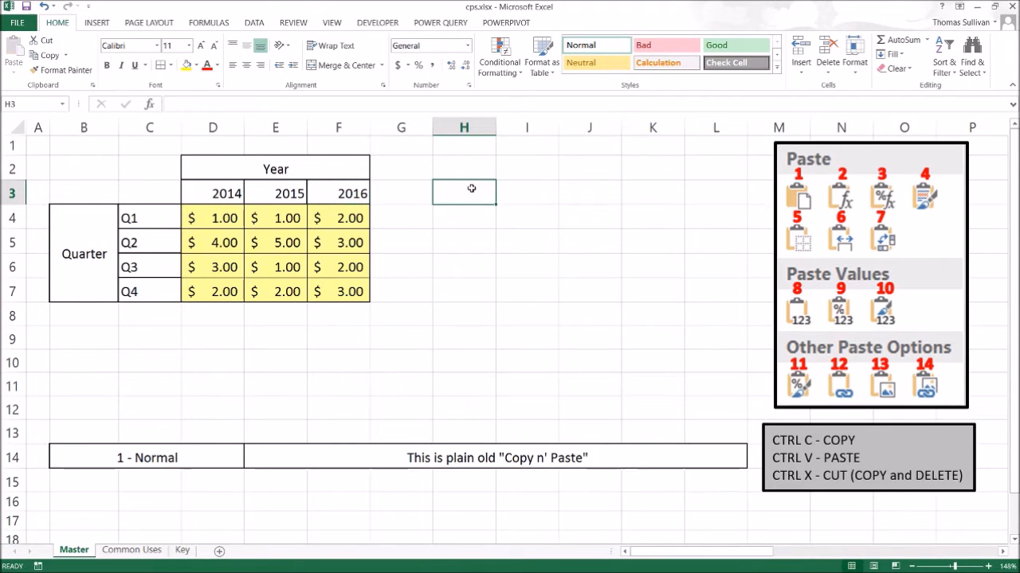
Copy cell F3 again and paste it into H3 with the plain Paste option.
{"action": "right_click", "coordinate": [357, 196]}
{"action": "left_click", "coordinate": [390, 219]}
{"action": "right_click", "coordinate": [452, 193]}
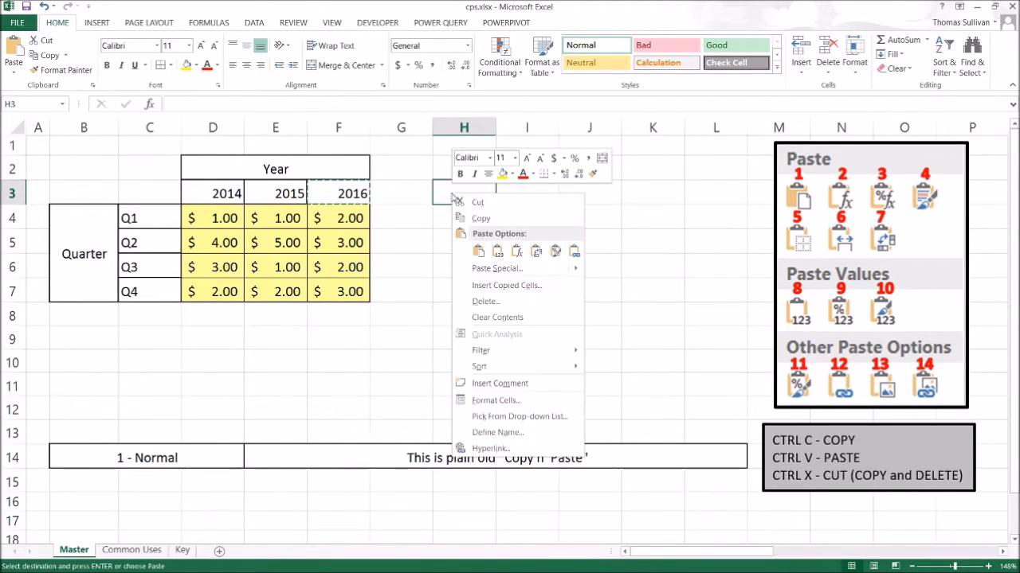
{"action": "mouse_move", "coordinate": [486, 268]}
{"action": "left_click", "coordinate": [478, 252]}
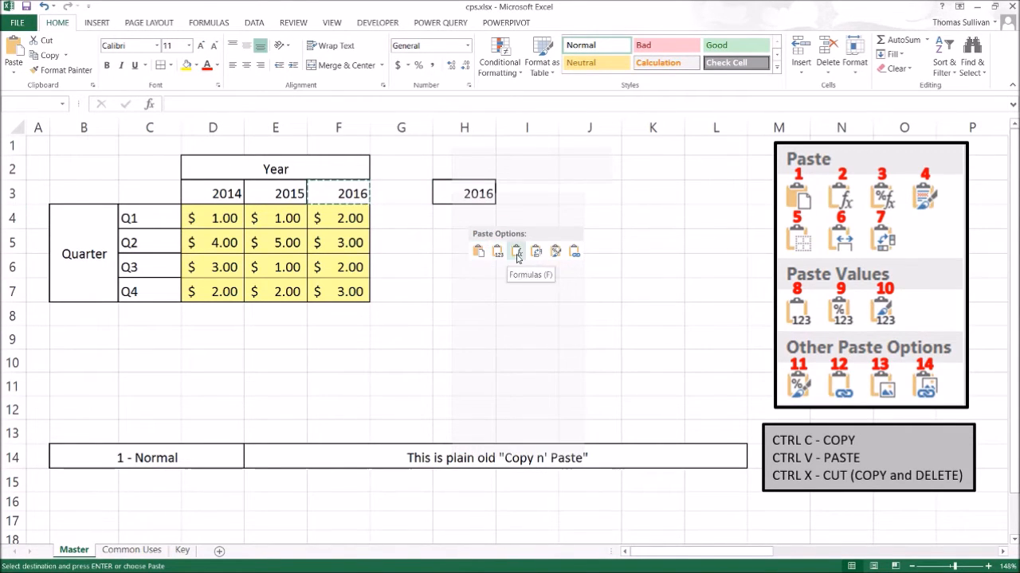
Paste F3 into H3 once more from the Paste Special submenu, then clear H3.
{"action": "right_click", "coordinate": [451, 194]}
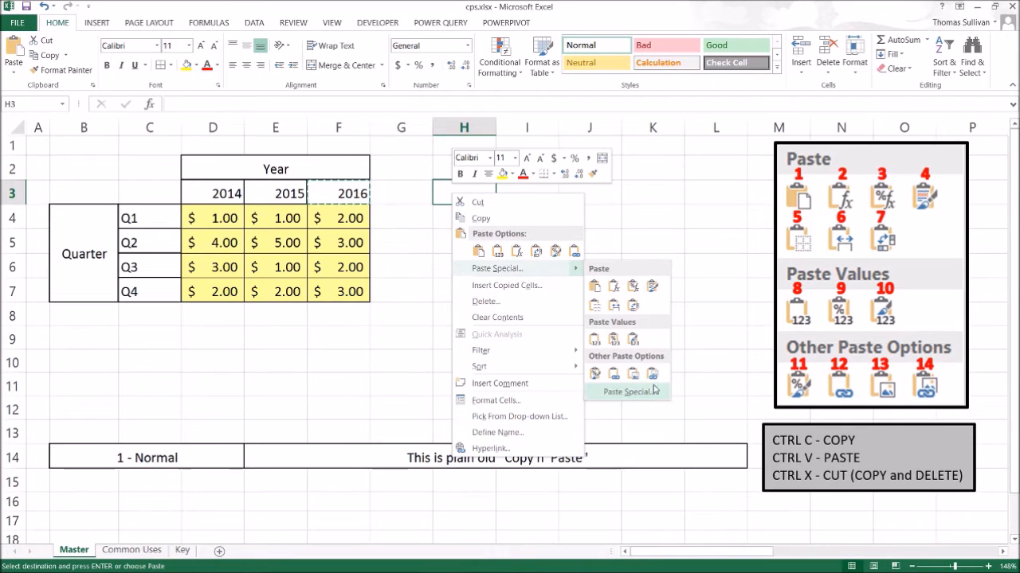
{"action": "left_click", "coordinate": [595, 286]}
{"action": "left_click", "coordinate": [623, 219]}
{"action": "left_click", "coordinate": [455, 191]}
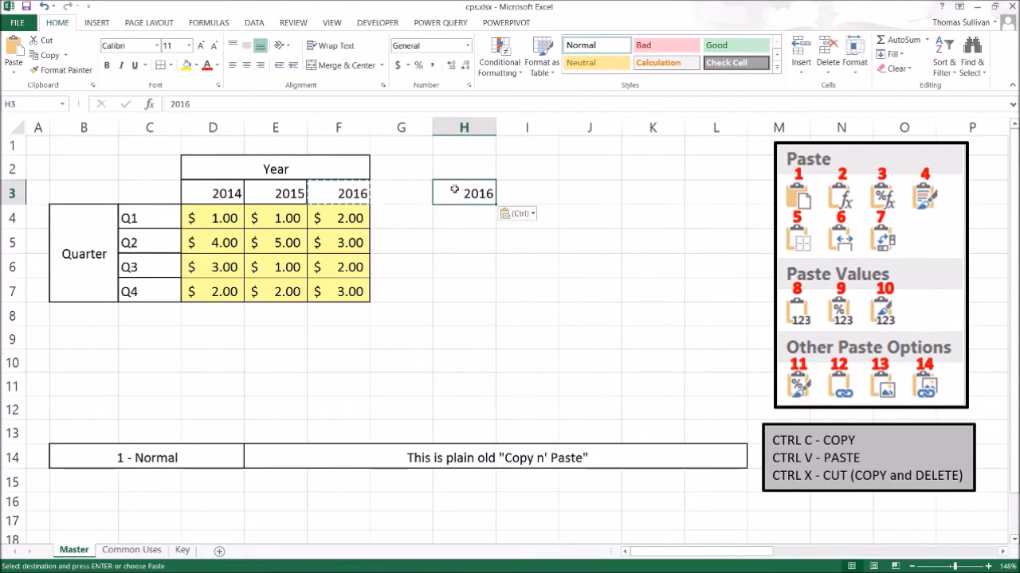
{"action": "key", "text": "Delete"}
{"action": "left_click", "coordinate": [457, 276]}
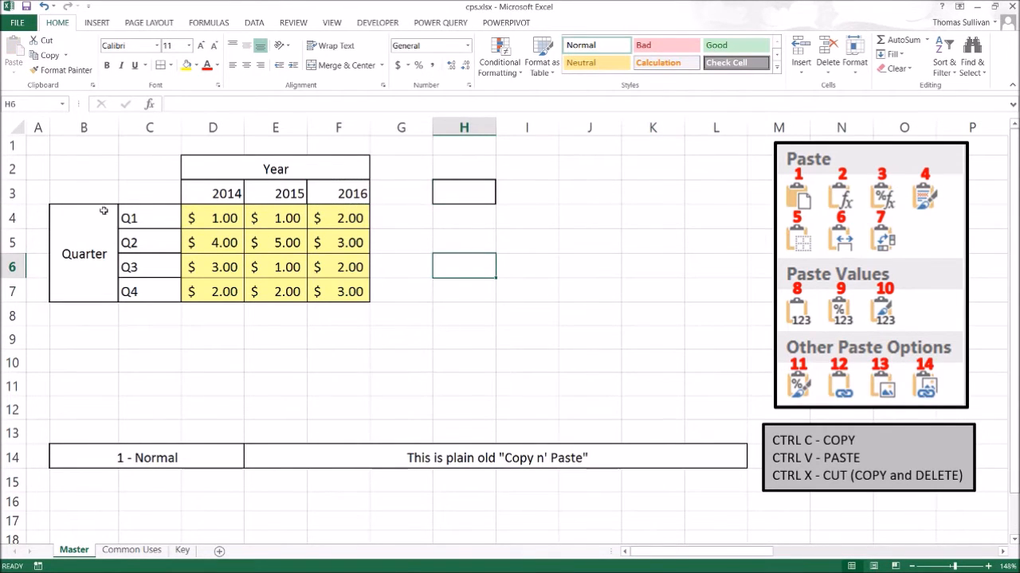
Copy the table B2:F7 and paste it at H2 with the normal Paste option, then undo the paste.
{"action": "left_click_drag", "start_coordinate": [75, 164], "coordinate": [330, 291]}
{"action": "key", "text": "ctrl+c"}
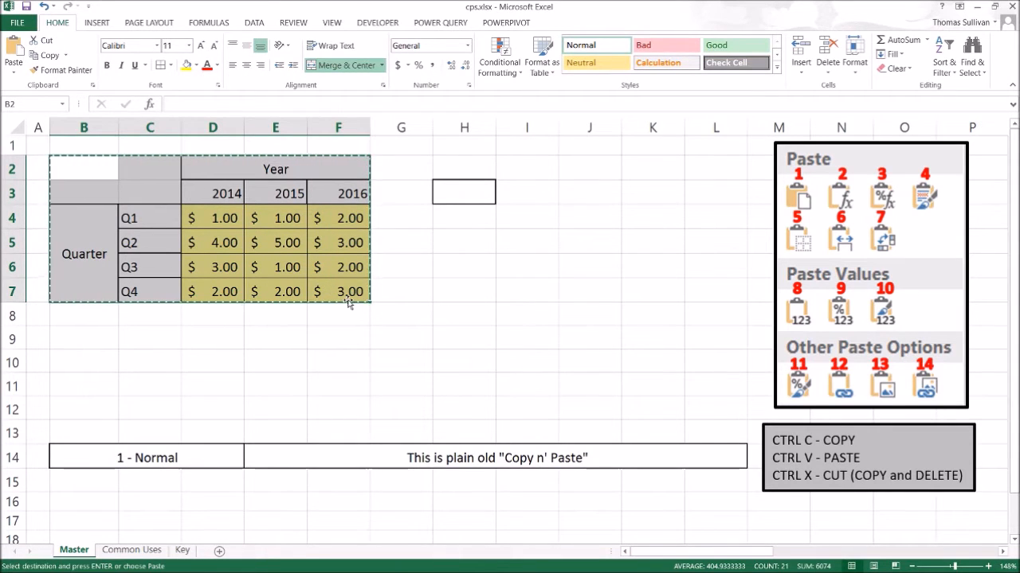
{"action": "left_click", "coordinate": [471, 179]}
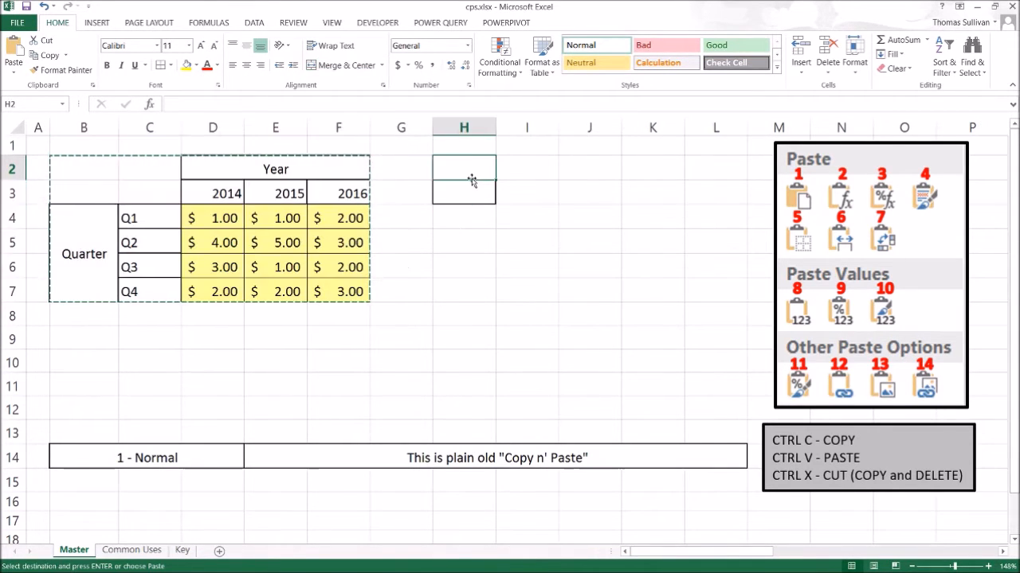
{"action": "right_click", "coordinate": [471, 179]}
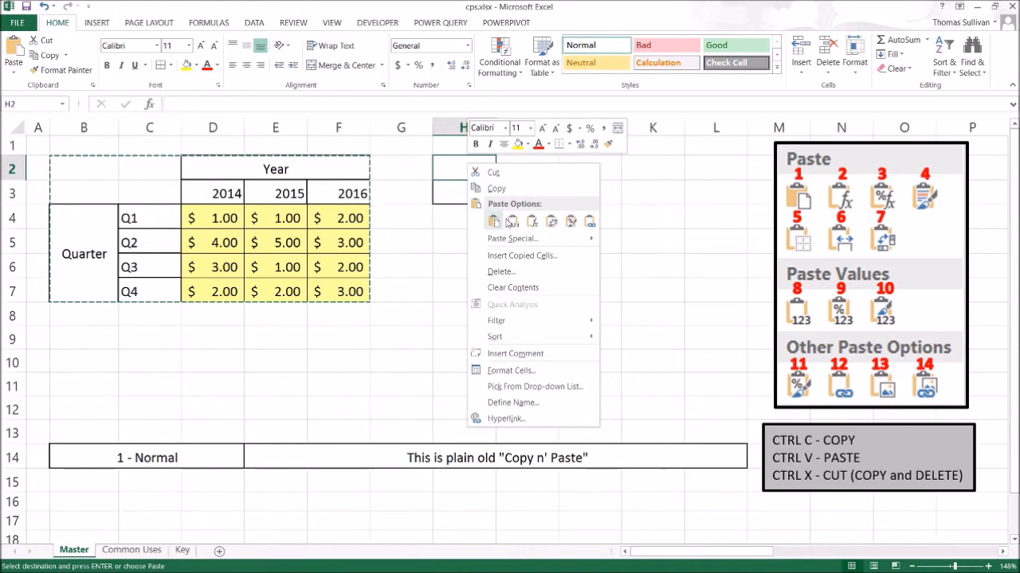
{"action": "mouse_move", "coordinate": [498, 238]}
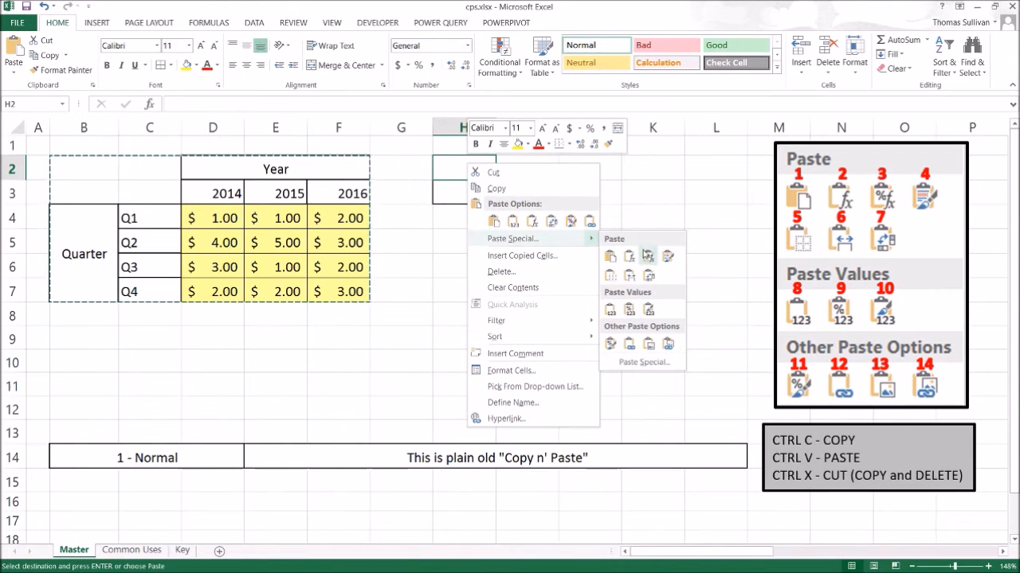
{"action": "left_click", "coordinate": [610, 256]}
{"action": "left_click", "coordinate": [536, 330]}
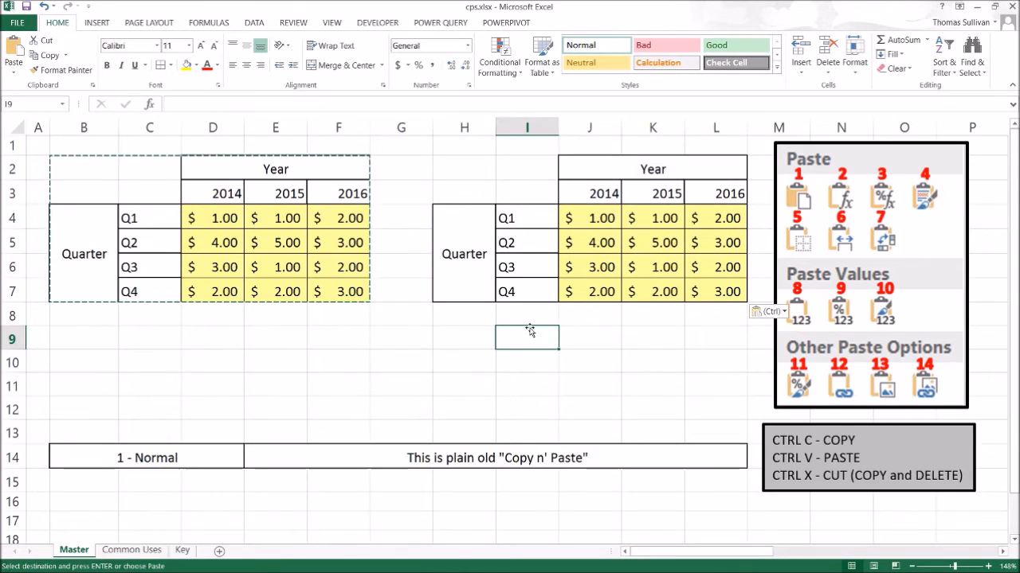
{"action": "key", "text": "ctrl+z"}
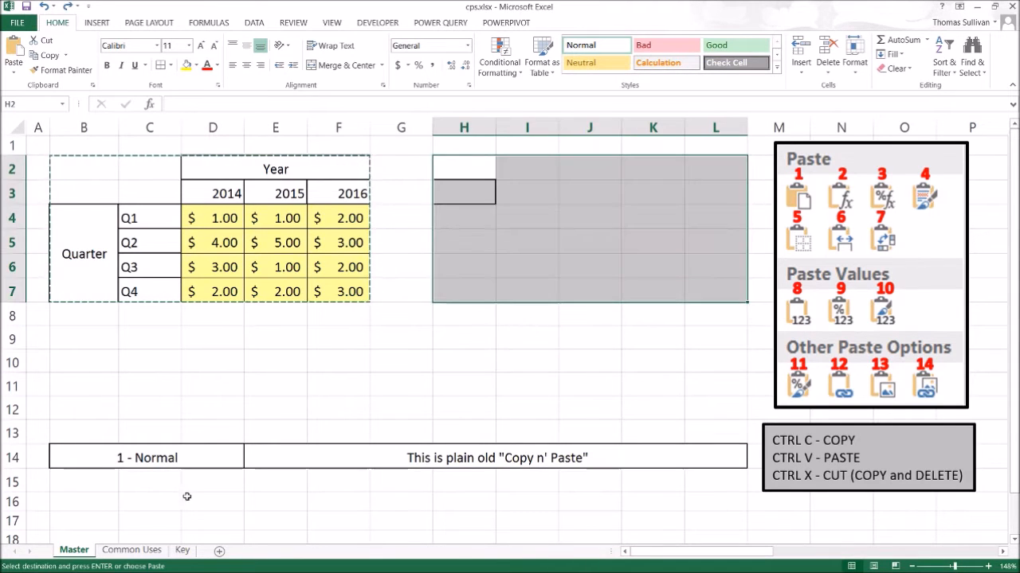
Choose "2 - Formula" in the paste option dropdown in B14.
{"action": "left_click", "coordinate": [231, 456]}
{"action": "left_click", "coordinate": [249, 464]}
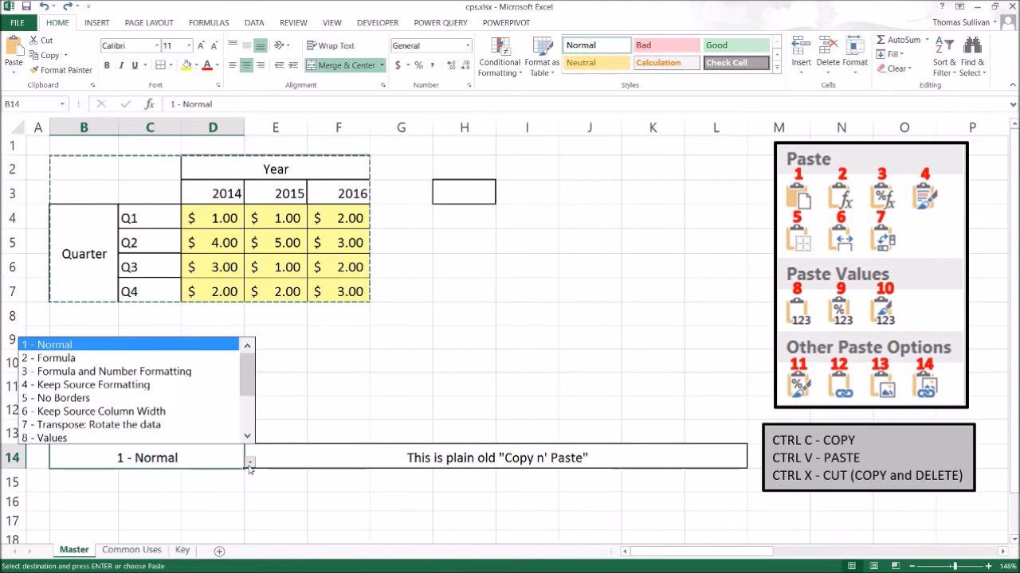
{"action": "left_click", "coordinate": [147, 359]}
Paste the copied table at H2 using the Formulas paste option.
{"action": "left_click_drag", "start_coordinate": [82, 165], "coordinate": [346, 303]}
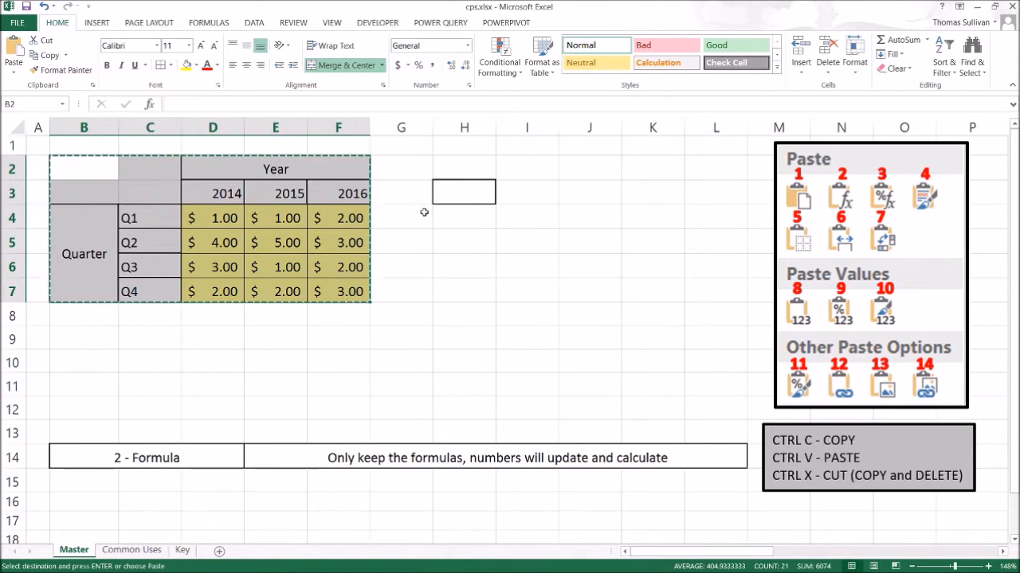
{"action": "right_click", "coordinate": [460, 169]}
{"action": "mouse_move", "coordinate": [490, 243]}
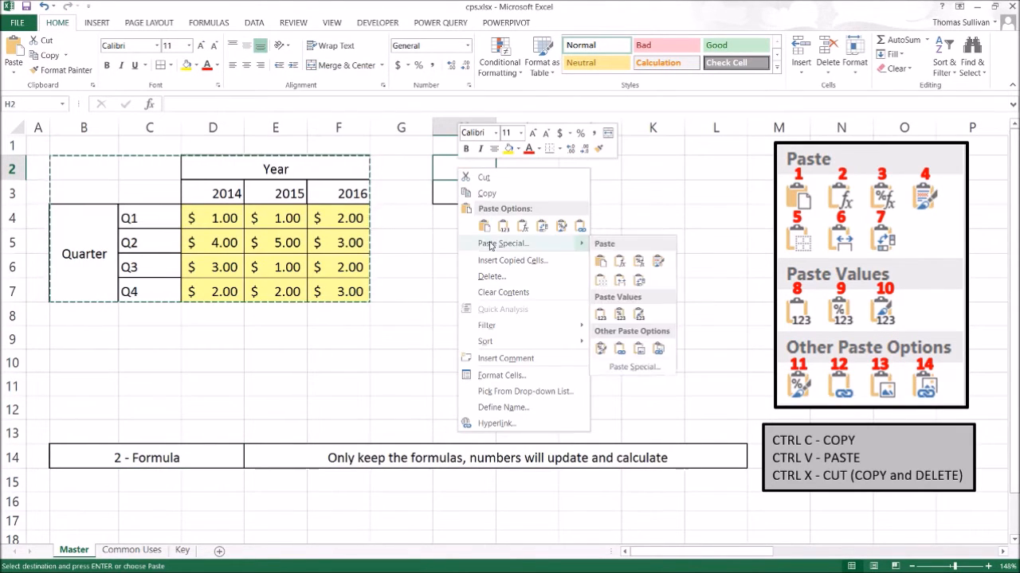
{"action": "left_click", "coordinate": [621, 265]}
{"action": "left_click", "coordinate": [526, 339]}
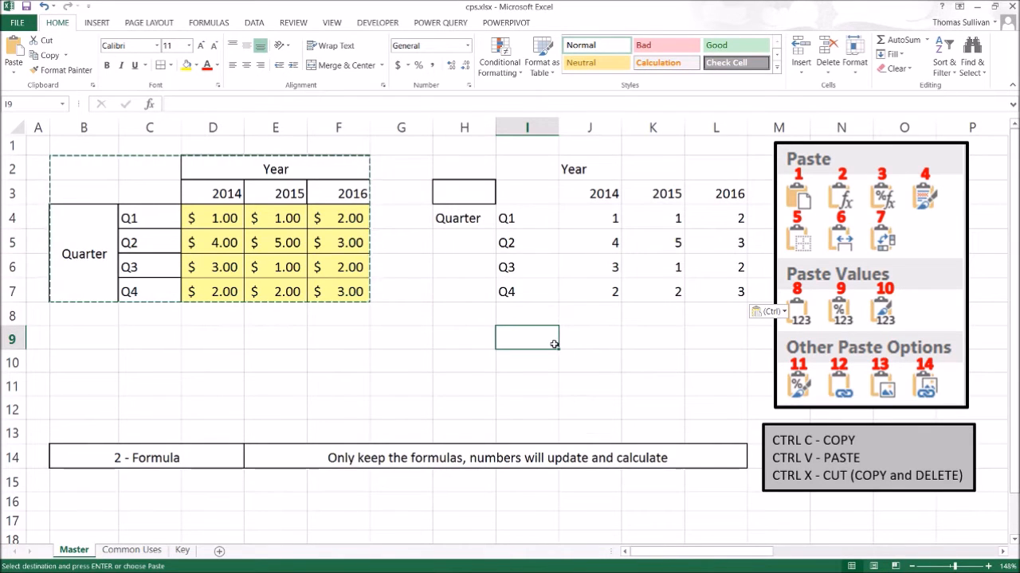
{"action": "left_click", "coordinate": [523, 363]}
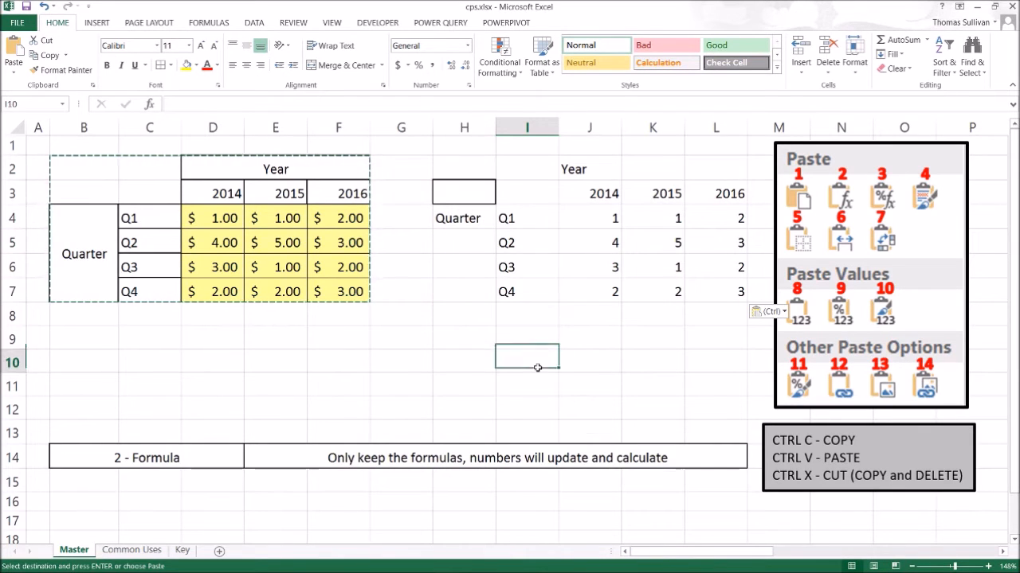
Apply the Format Painter to H3:H7, then undo it together with the formula paste.
{"action": "left_click", "coordinate": [67, 70]}
{"action": "left_click_drag", "start_coordinate": [463, 194], "coordinate": [469, 292]}
{"action": "left_click", "coordinate": [481, 382]}
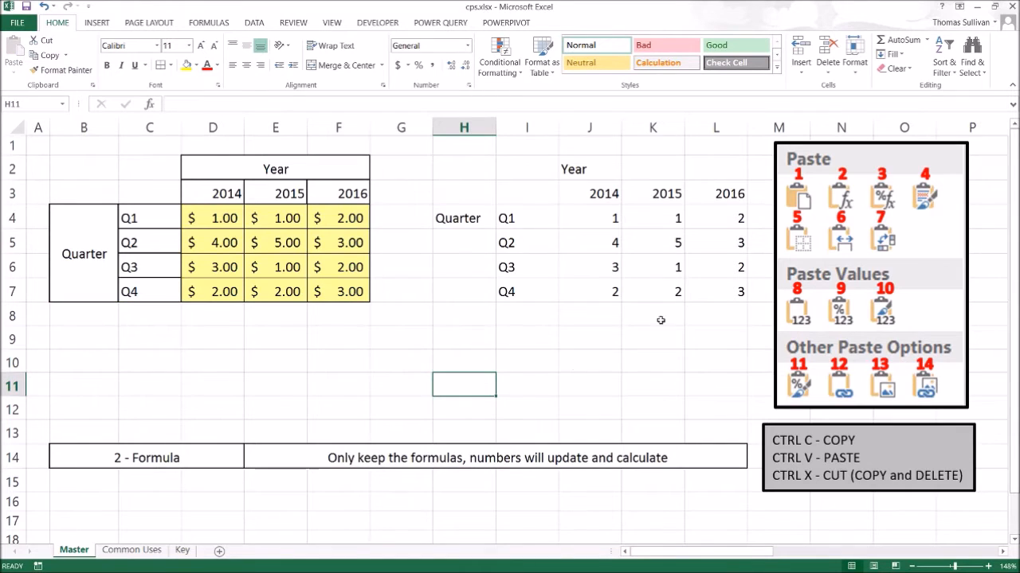
{"action": "left_click_drag", "start_coordinate": [722, 294], "coordinate": [453, 180]}
{"action": "left_click", "coordinate": [629, 238]}
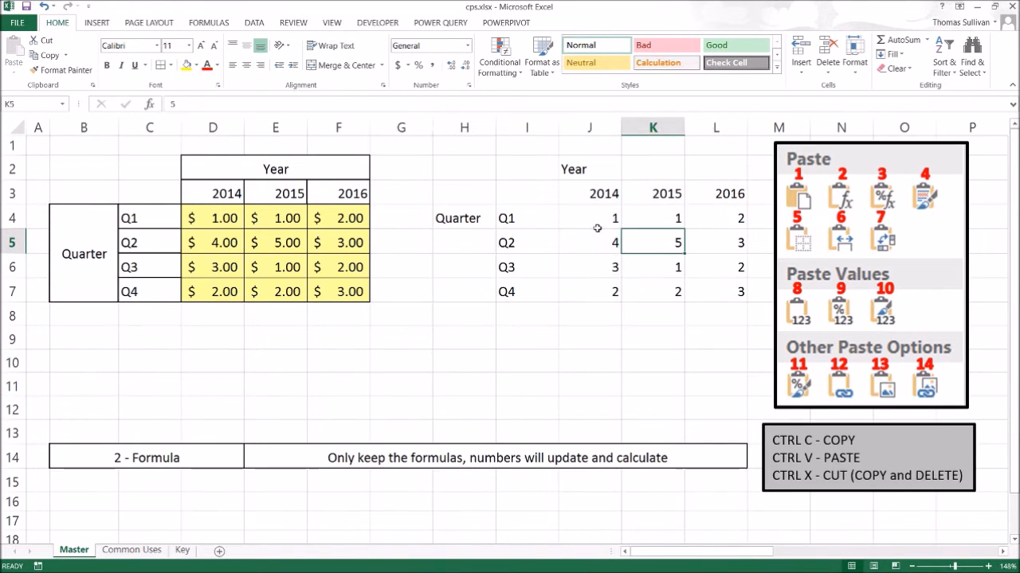
{"action": "key", "text": "ctrl+z"}
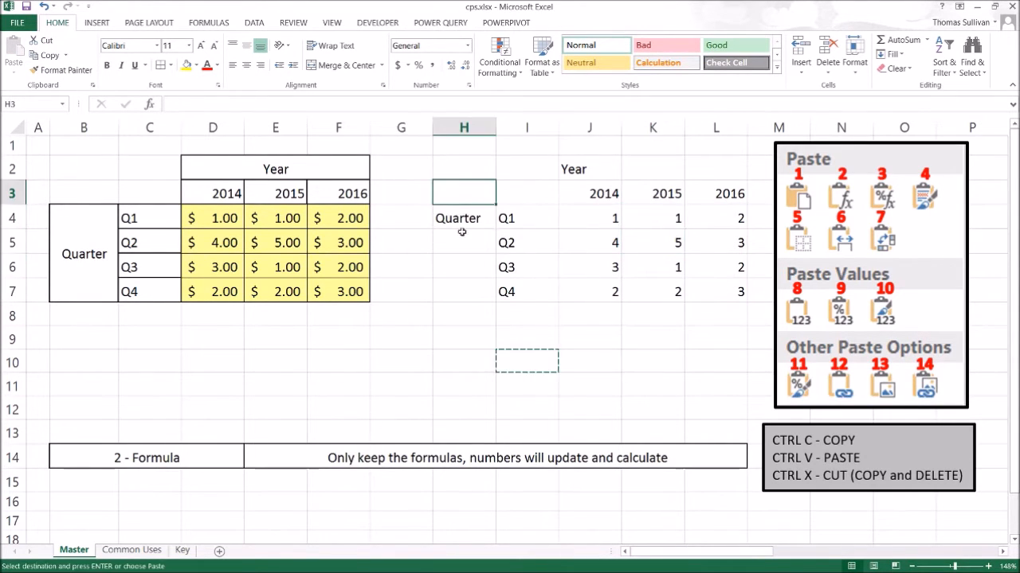
{"action": "key", "text": "ctrl+z"}
Remove the border from H3 by painting an empty cell's format onto it with Format Painter.
{"action": "left_click", "coordinate": [465, 336]}
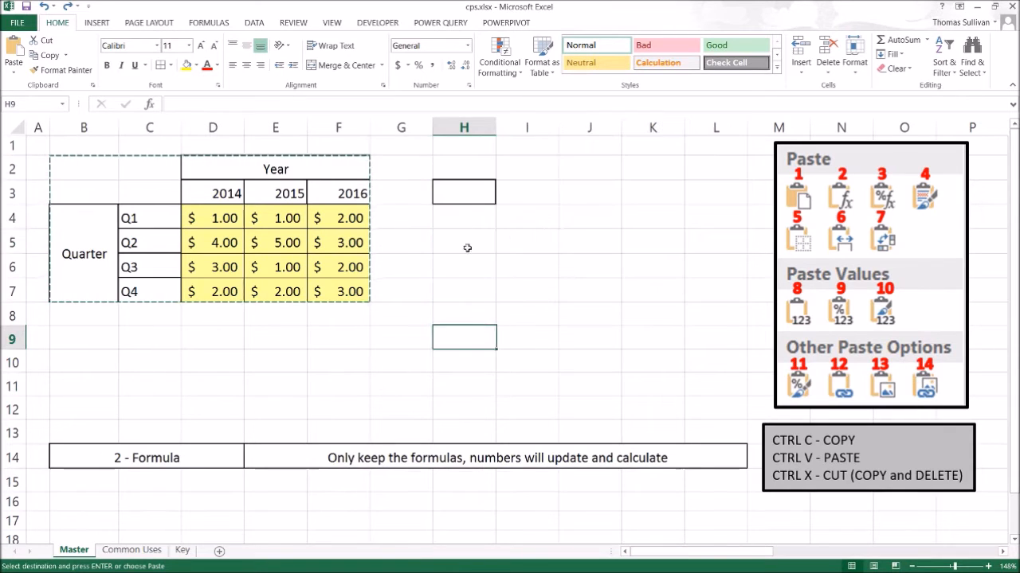
{"action": "left_click", "coordinate": [74, 71]}
{"action": "left_click", "coordinate": [464, 194]}
{"action": "left_click", "coordinate": [459, 287]}
Copy the table B2:F7.
{"action": "left_click_drag", "start_coordinate": [94, 171], "coordinate": [343, 296]}
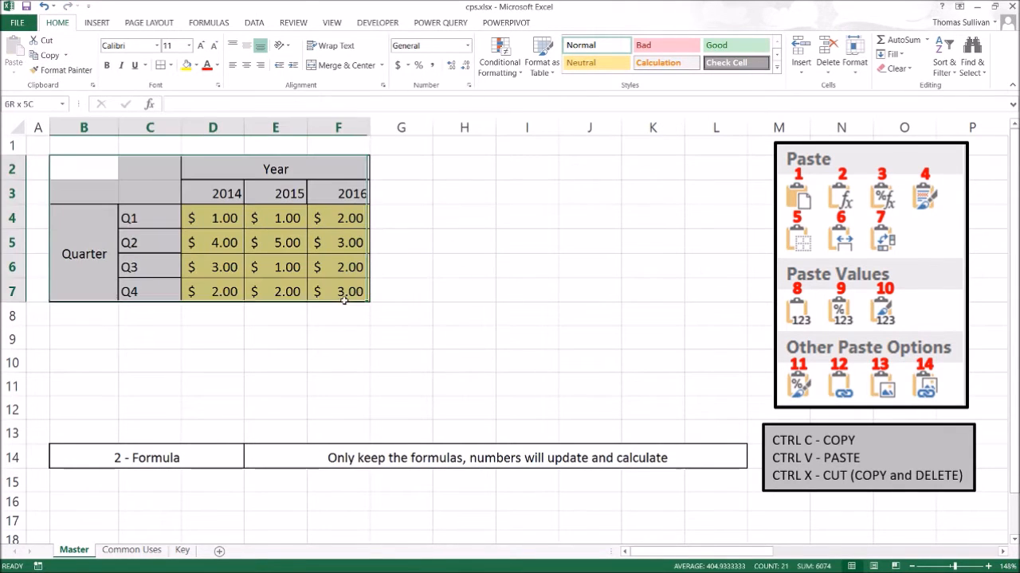
{"action": "key", "text": "ctrl+c"}
Choose "3 - Formula and Number Formatting" in the B14 dropdown.
{"action": "left_click", "coordinate": [245, 465]}
{"action": "left_click", "coordinate": [248, 463]}
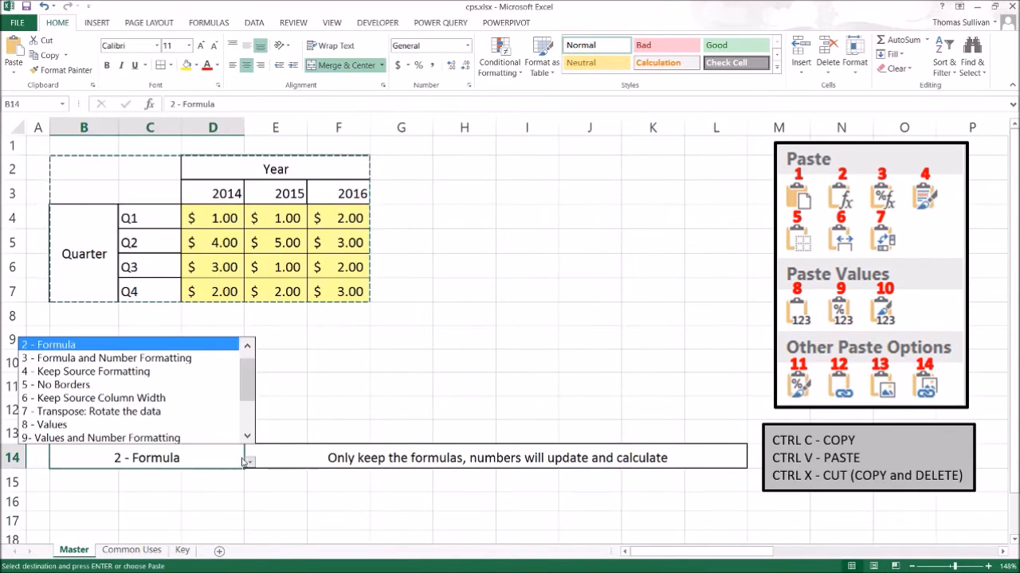
{"action": "left_click", "coordinate": [174, 359]}
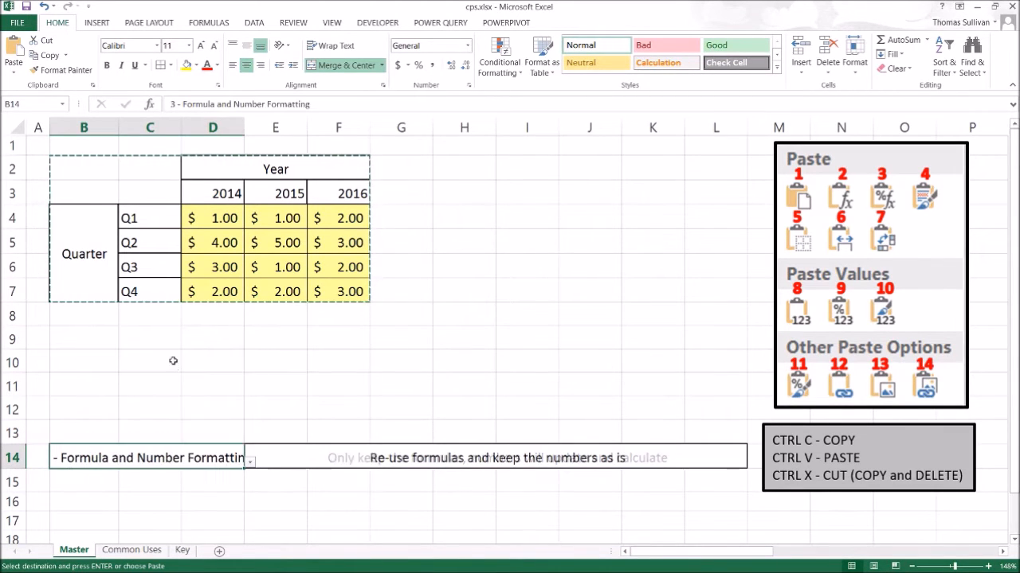
Paste the table at H2 with Formulas & Number Formatting, then clear the pasted range.
{"action": "left_click", "coordinate": [453, 168]}
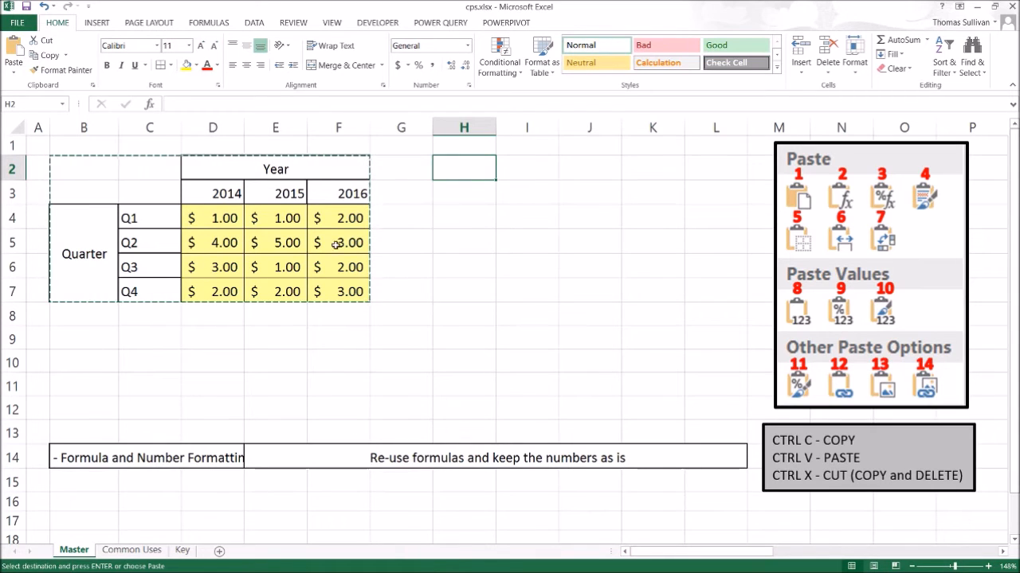
{"action": "right_click", "coordinate": [464, 168]}
{"action": "mouse_move", "coordinate": [505, 243]}
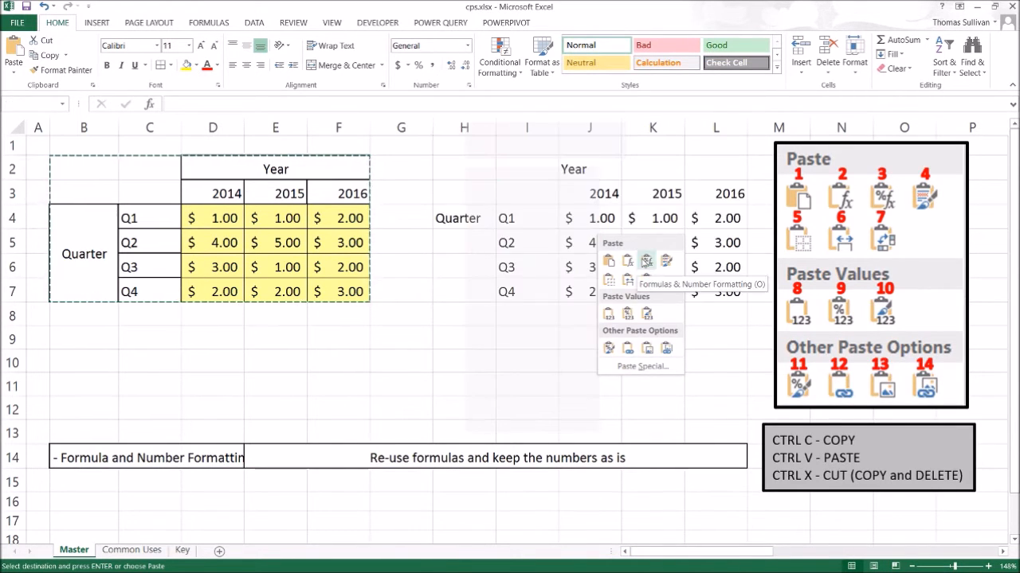
{"action": "left_click", "coordinate": [646, 261]}
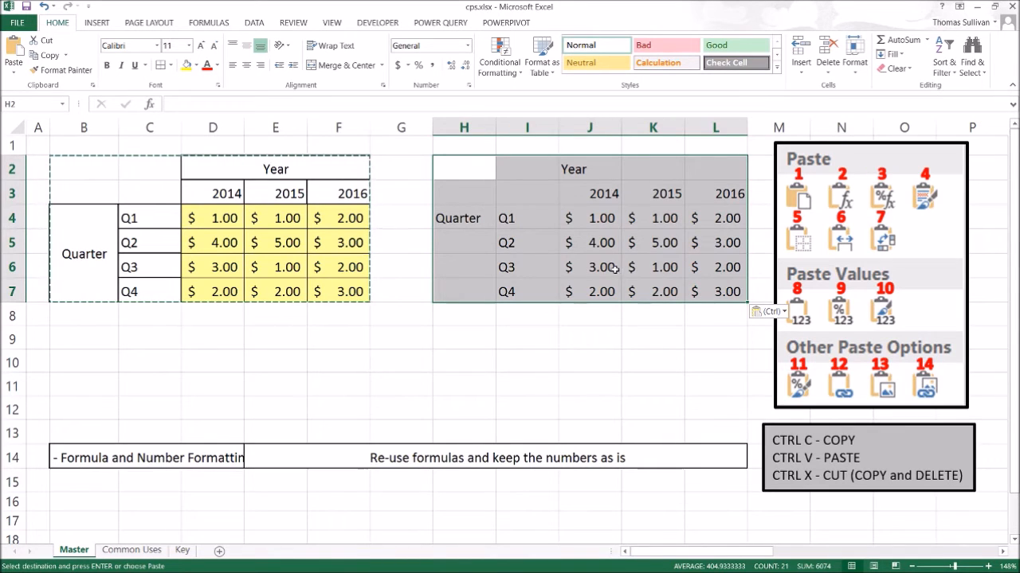
{"action": "key", "text": "Delete"}
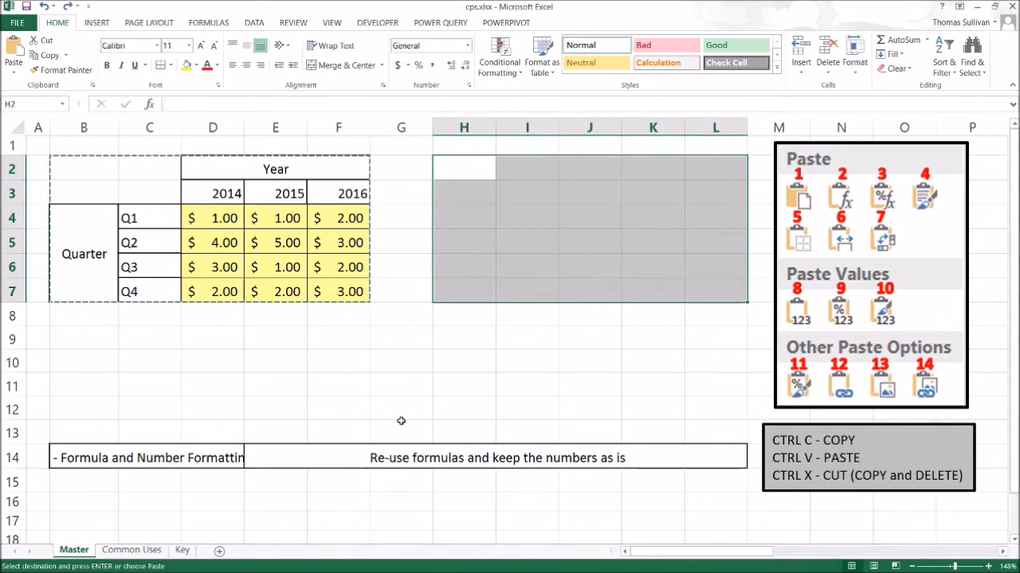
Choose "5 - No Borders" in the B14 dropdown.
{"action": "left_click", "coordinate": [223, 460]}
{"action": "left_click", "coordinate": [250, 461]}
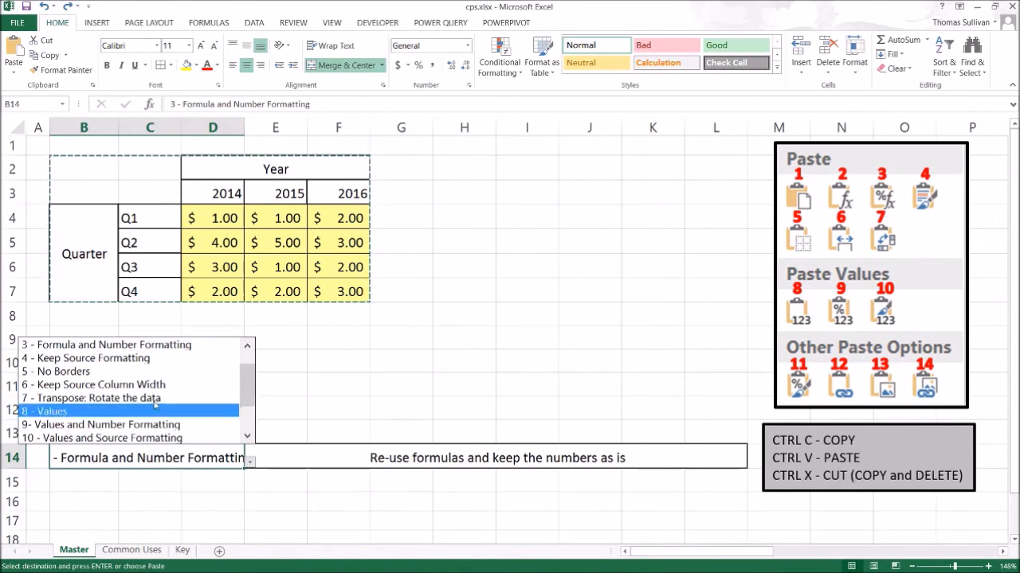
{"action": "left_click", "coordinate": [143, 373]}
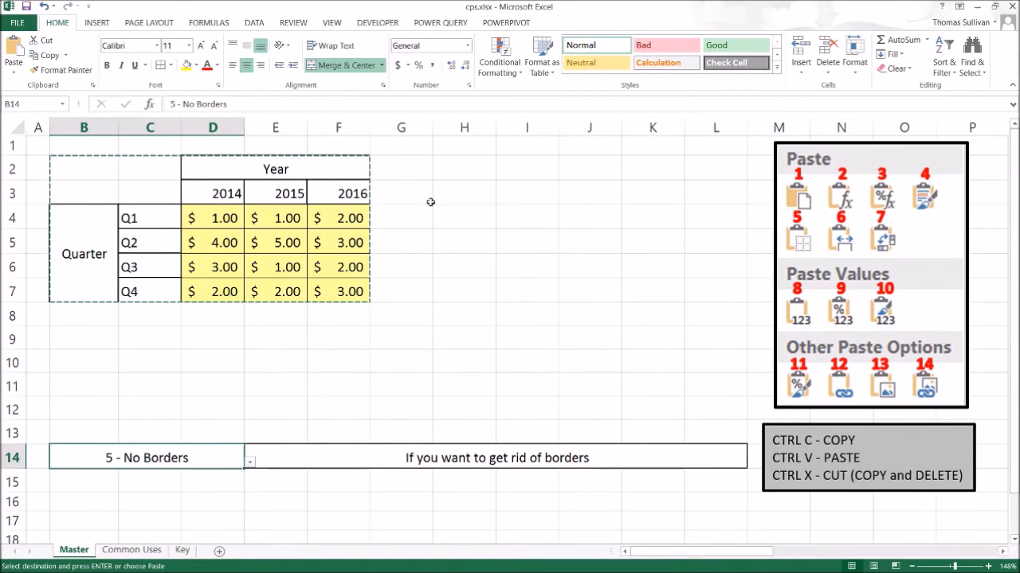
Paste the copied table at H2 with the No Borders option, then undo the paste.
{"action": "left_click", "coordinate": [448, 168]}
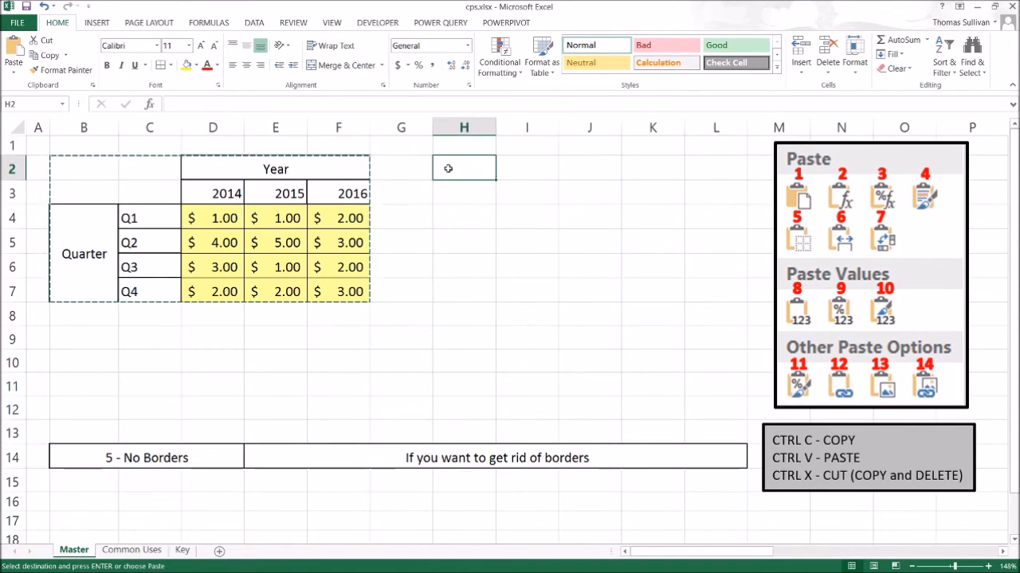
{"action": "right_click", "coordinate": [450, 167]}
{"action": "mouse_move", "coordinate": [492, 244]}
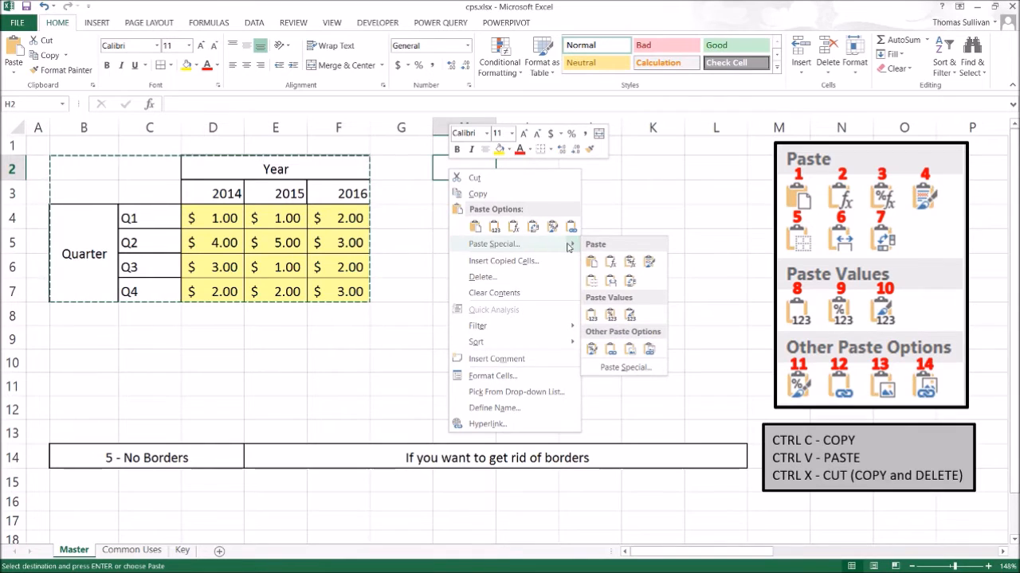
{"action": "left_click", "coordinate": [591, 280]}
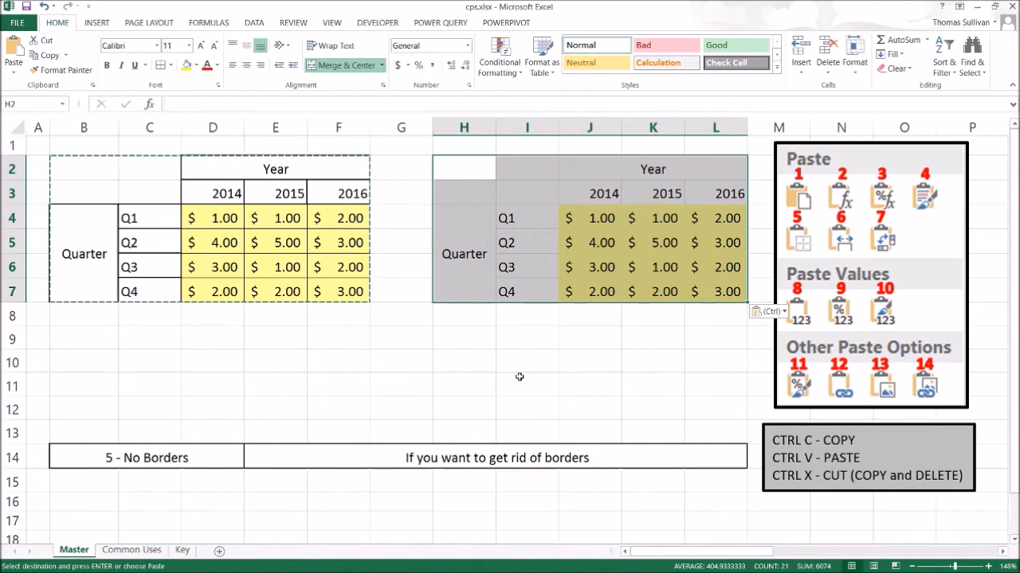
{"action": "key", "text": "Escape"}
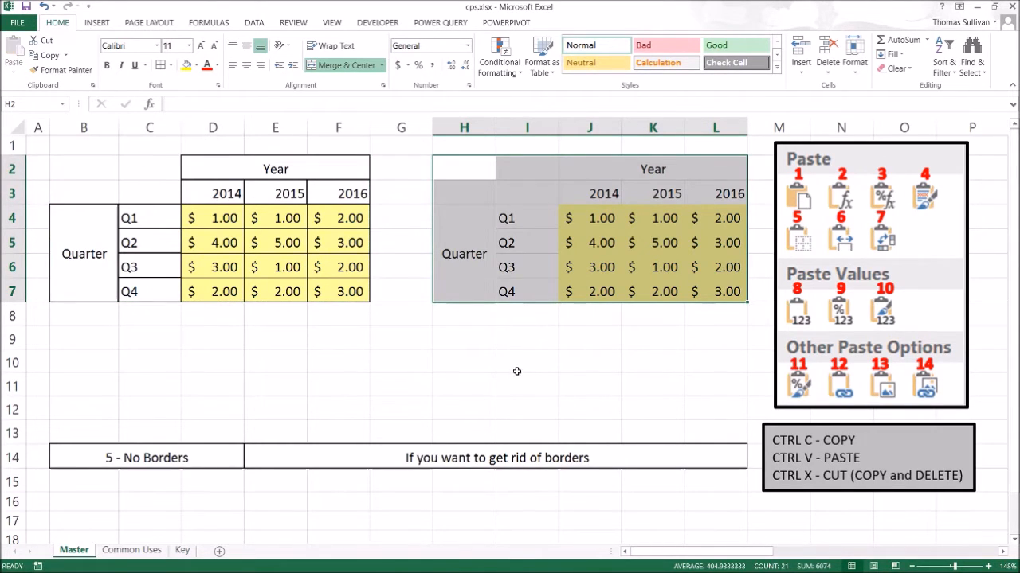
{"action": "key", "text": "ctrl+z"}
Choose "6 - Keep Source Column Width" in the B14 dropdown.
{"action": "left_click", "coordinate": [239, 462]}
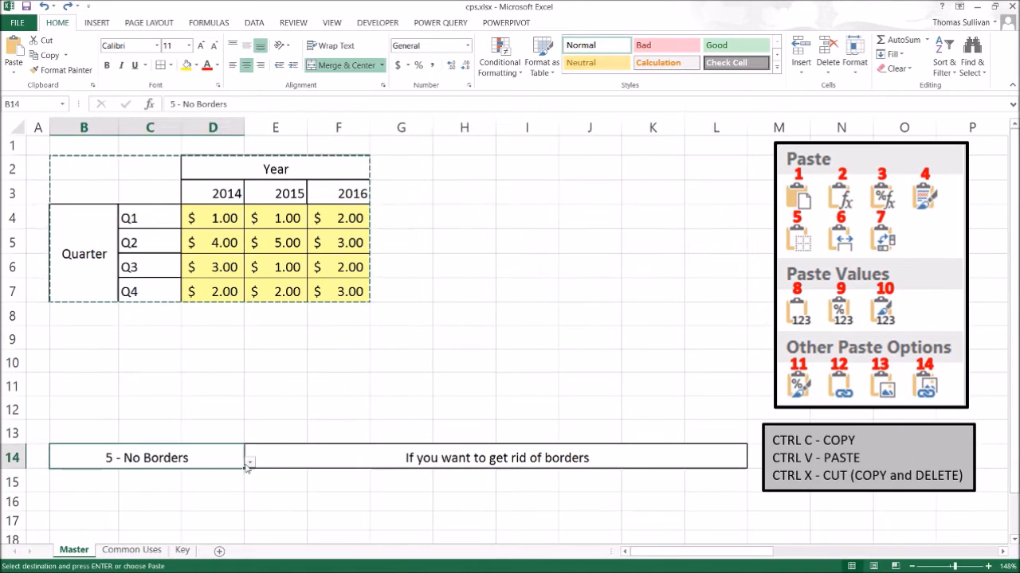
{"action": "left_click", "coordinate": [249, 461]}
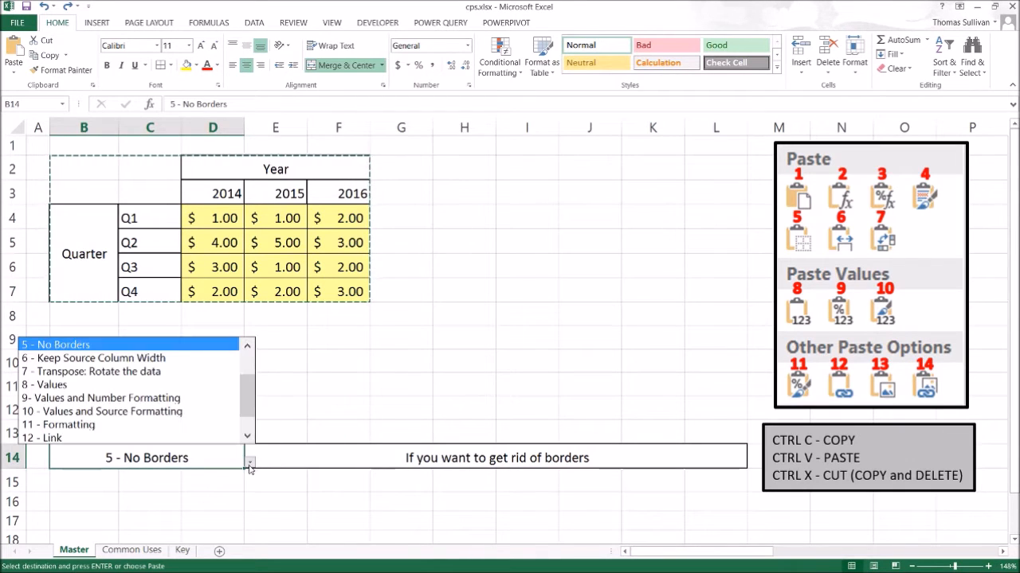
{"action": "left_click", "coordinate": [180, 359]}
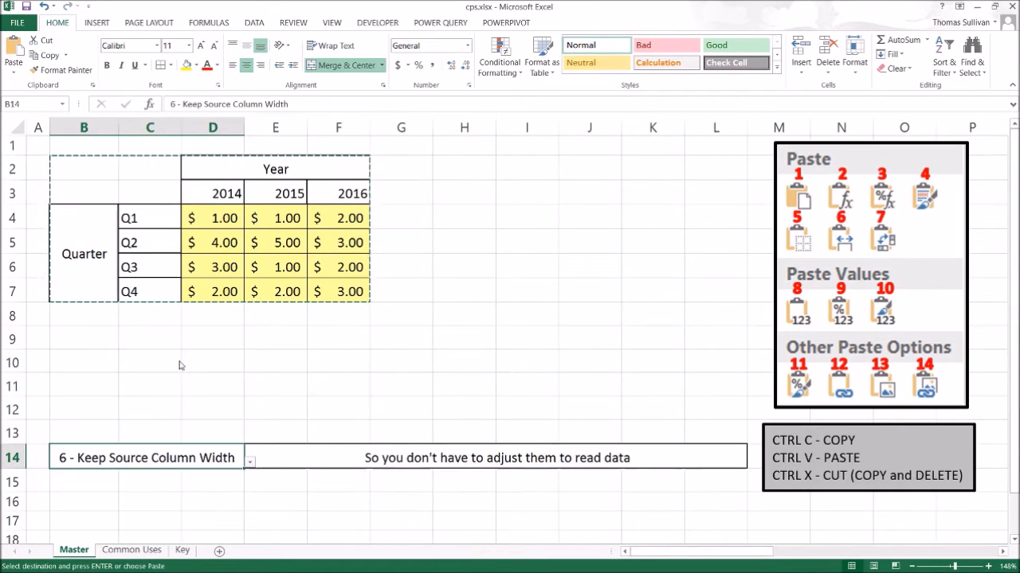
Preview pasting the table at H2 with Keep Source Column Widths, then dismiss the paste menu.
{"action": "left_click", "coordinate": [443, 170]}
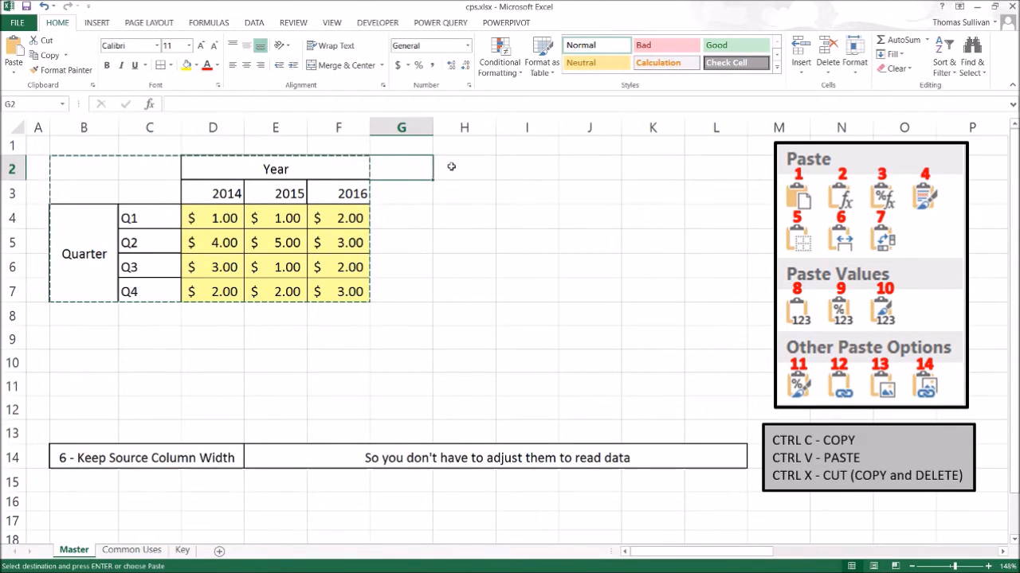
{"action": "left_click", "coordinate": [448, 168]}
{"action": "right_click", "coordinate": [449, 167]}
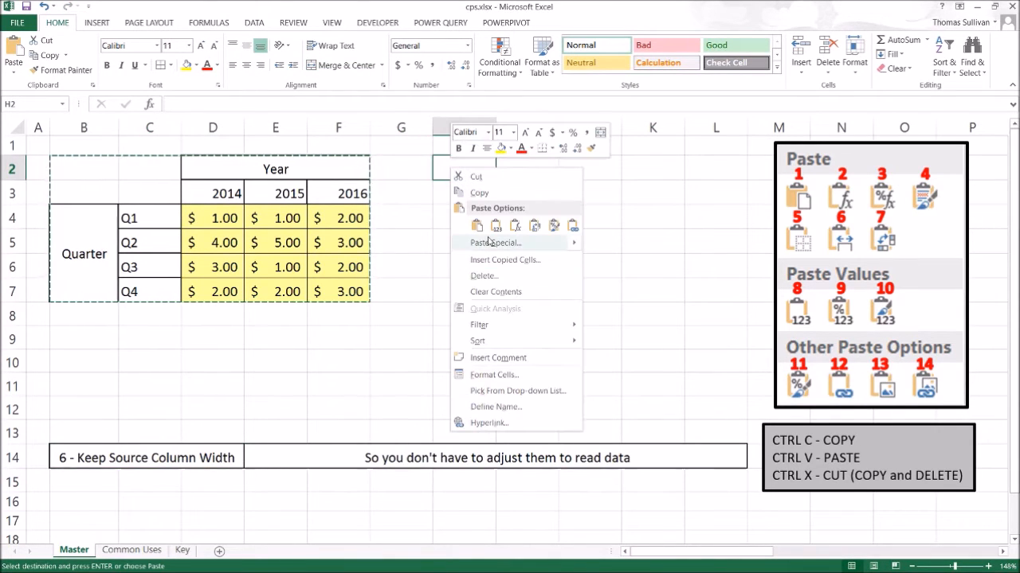
{"action": "mouse_move", "coordinate": [489, 242]}
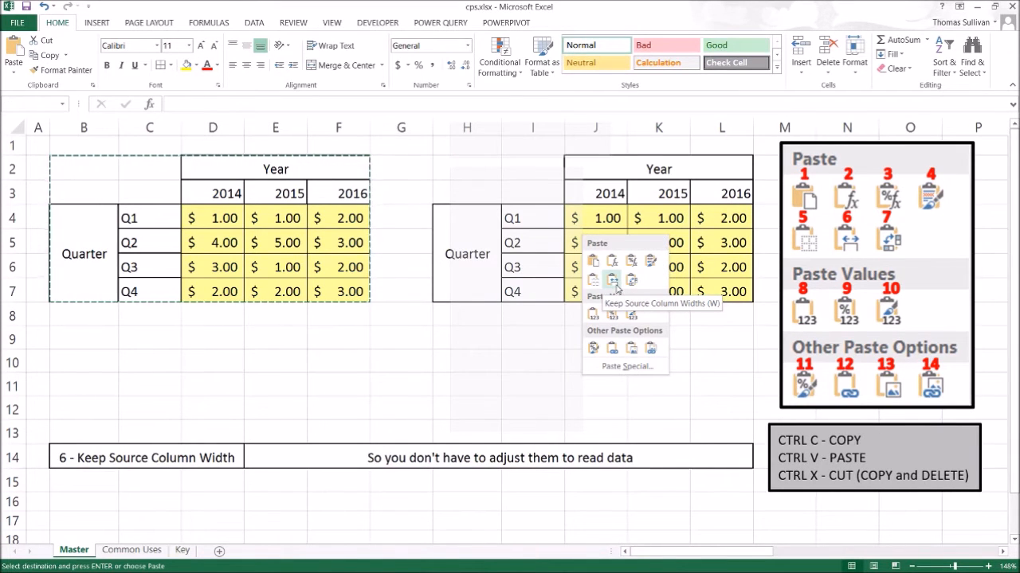
{"action": "key", "text": "Escape"}
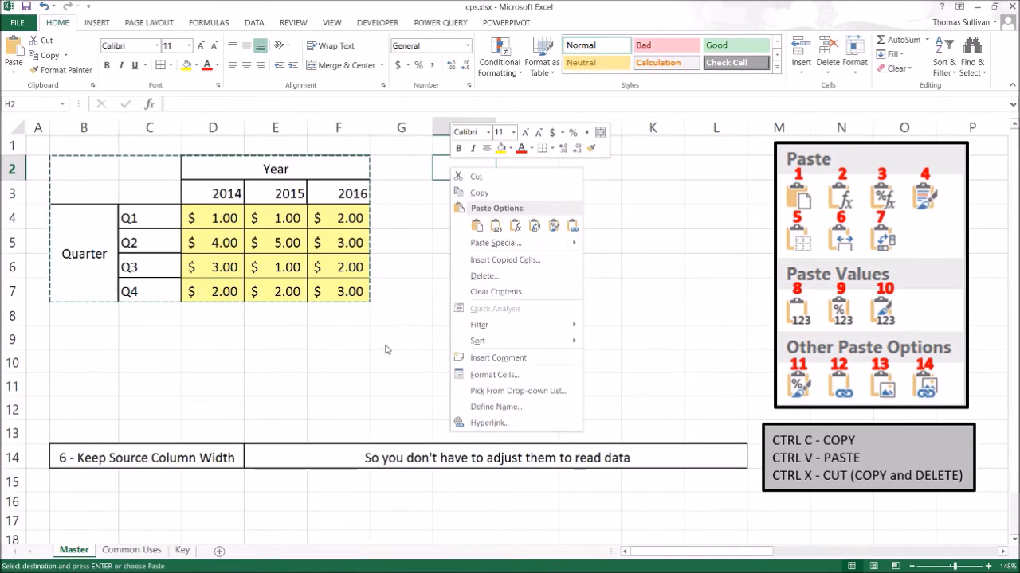
{"action": "key", "text": "Escape"}
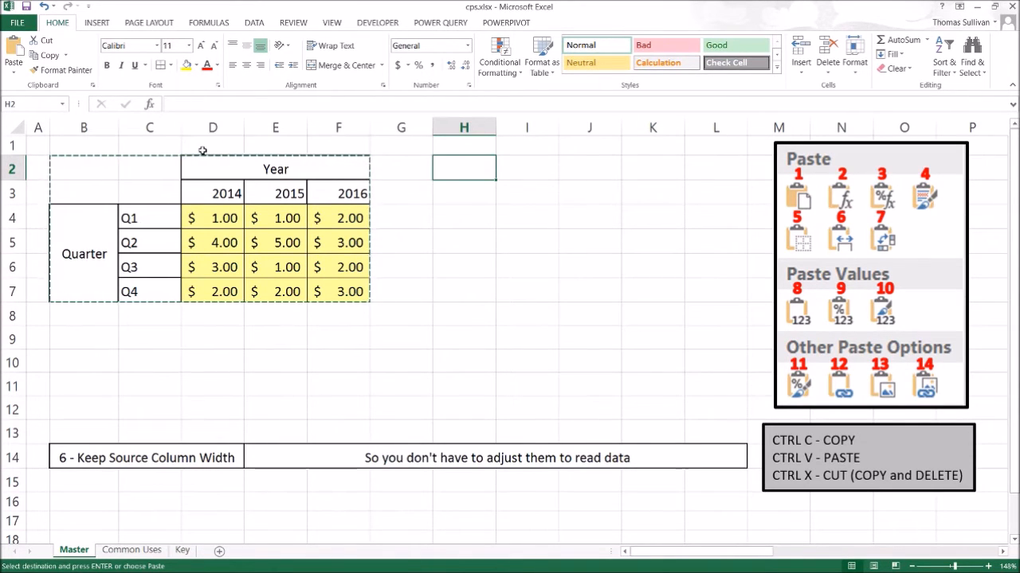
Choose "7 - Transpose: Rotate the data" in the B14 dropdown.
{"action": "left_click", "coordinate": [239, 459]}
{"action": "left_click", "coordinate": [249, 462]}
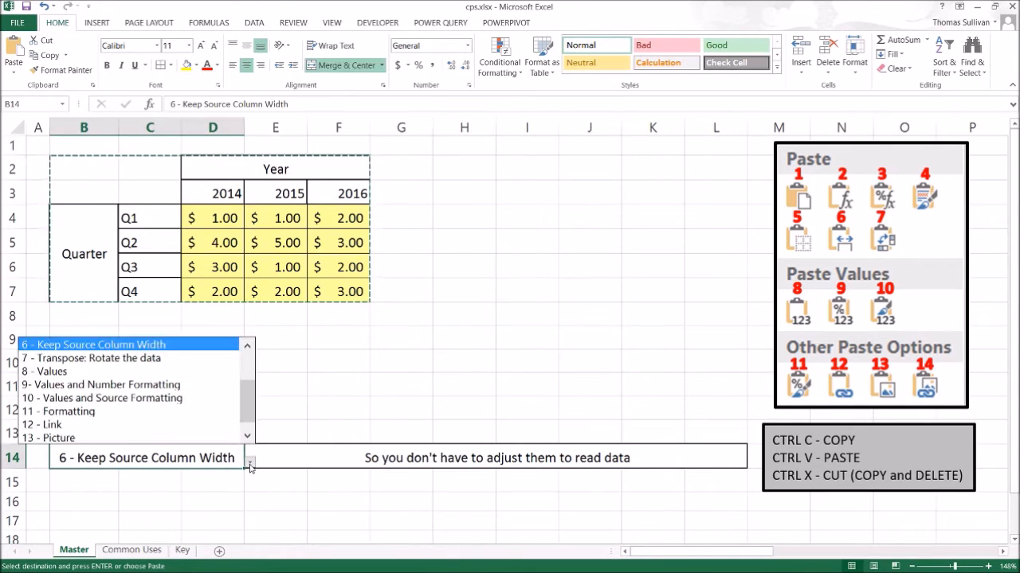
{"action": "left_click", "coordinate": [140, 362]}
Copy the table B2:F7 and paste it transposed at H2, then undo the paste.
{"action": "left_click_drag", "start_coordinate": [67, 172], "coordinate": [292, 282]}
{"action": "key", "text": "ctrl+c"}
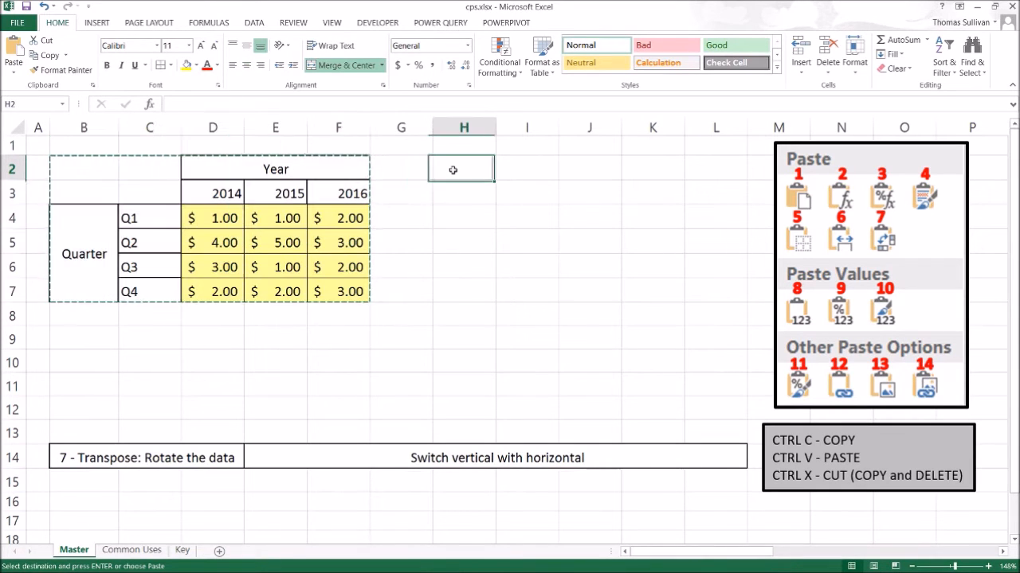
{"action": "right_click", "coordinate": [453, 169]}
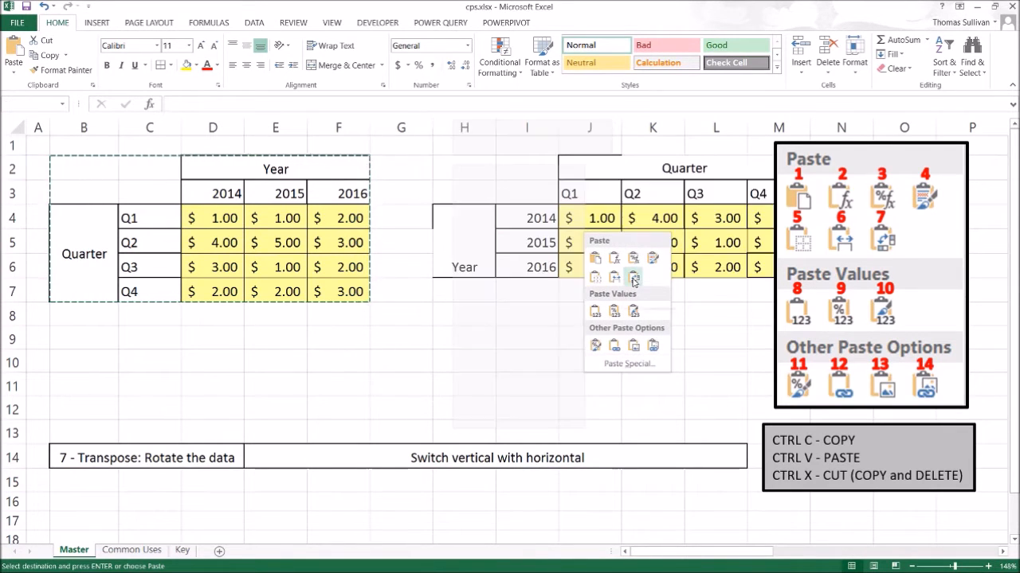
{"action": "left_click", "coordinate": [633, 277]}
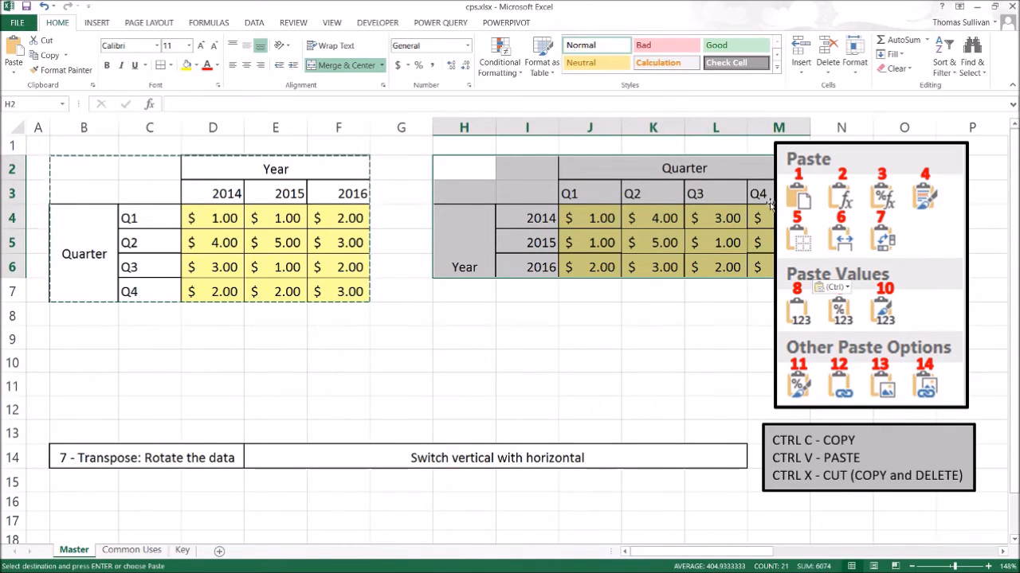
{"action": "key", "text": "ctrl+z"}
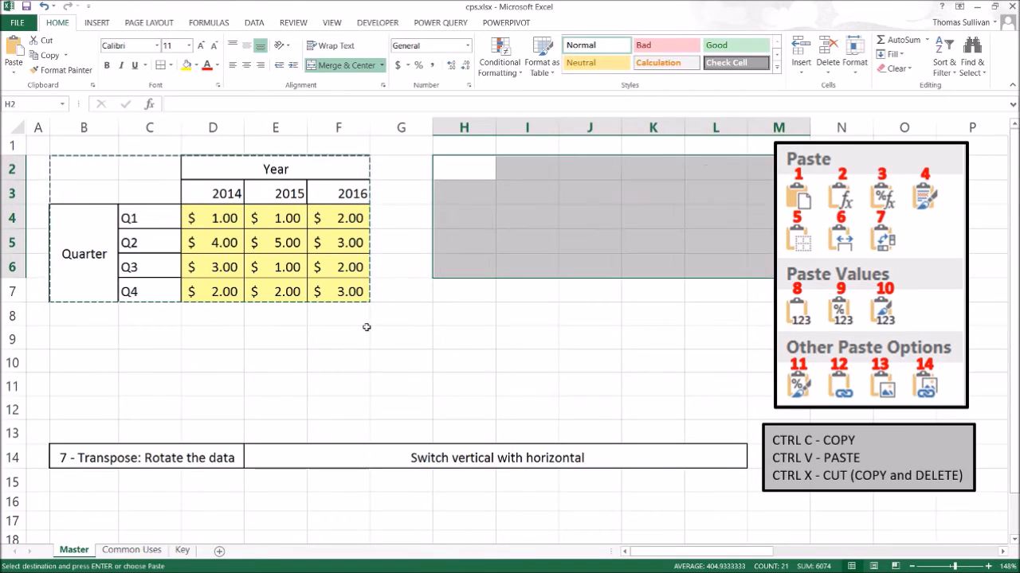
Choose "8 - Values" in the B14 dropdown.
{"action": "left_click", "coordinate": [239, 460]}
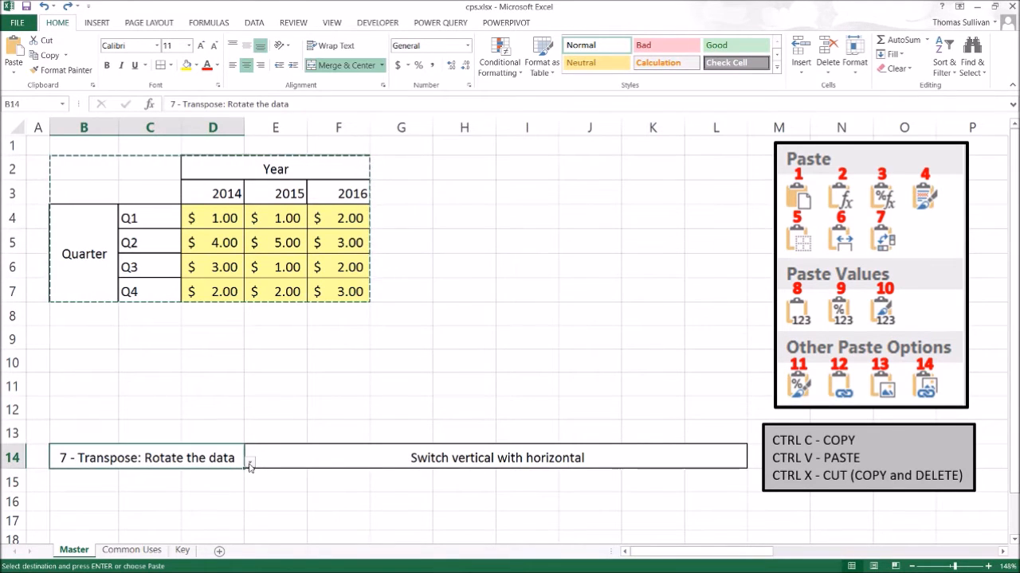
{"action": "left_click", "coordinate": [249, 461]}
{"action": "left_click", "coordinate": [149, 362]}
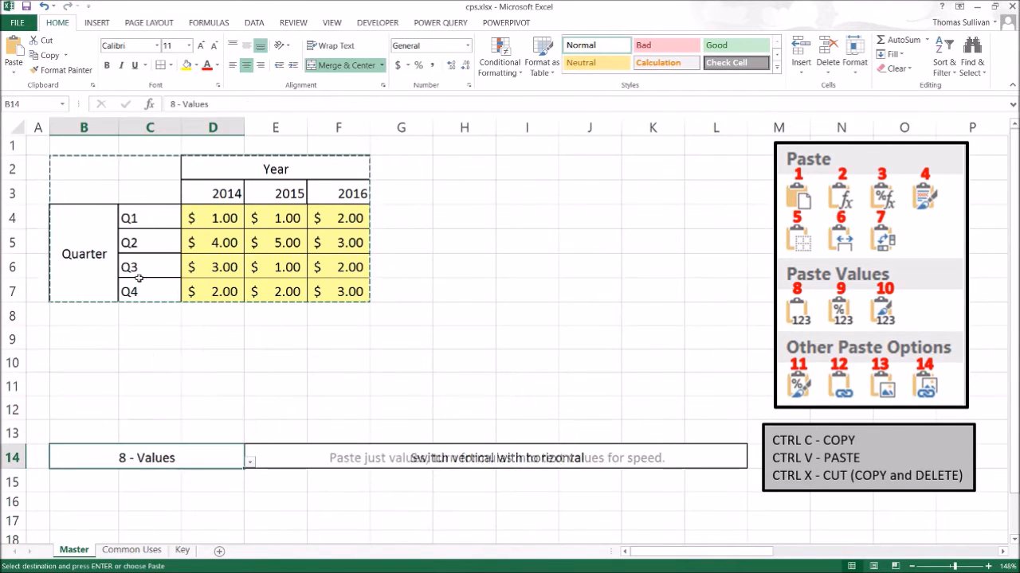
Paste the table at H2 as values only, then undo the paste.
{"action": "left_click_drag", "start_coordinate": [54, 160], "coordinate": [315, 291]}
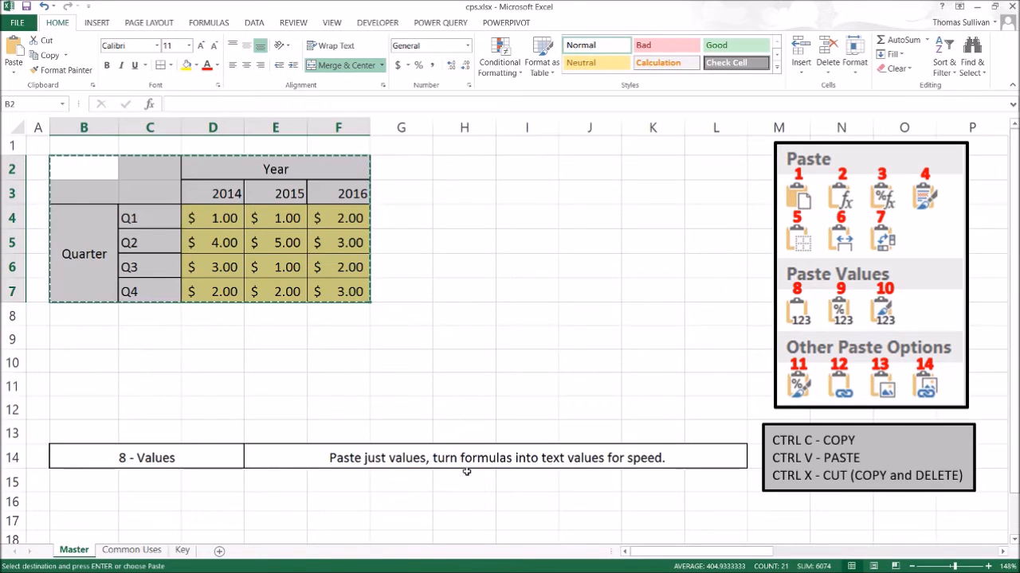
{"action": "right_click", "coordinate": [463, 167]}
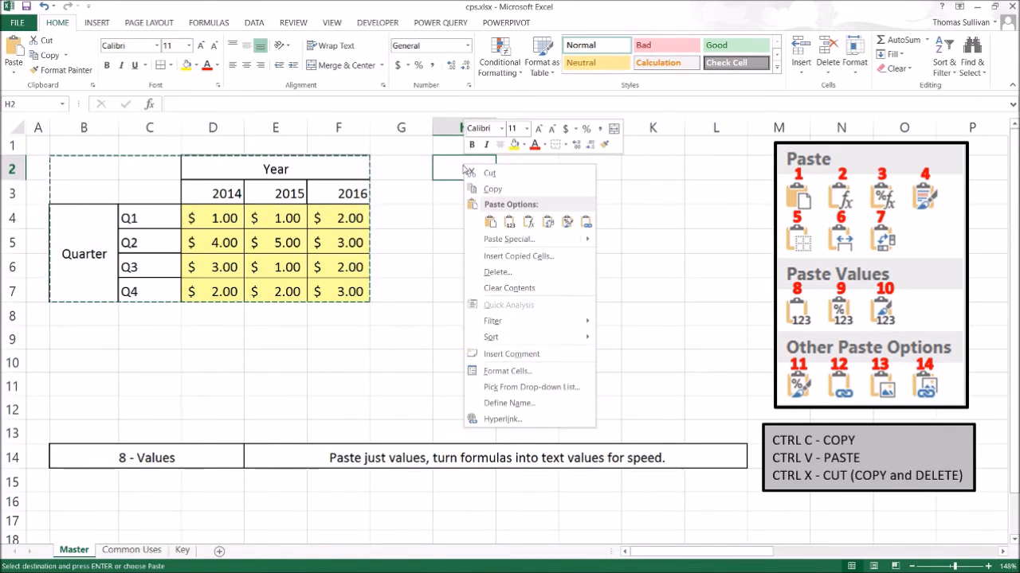
{"action": "mouse_move", "coordinate": [516, 249]}
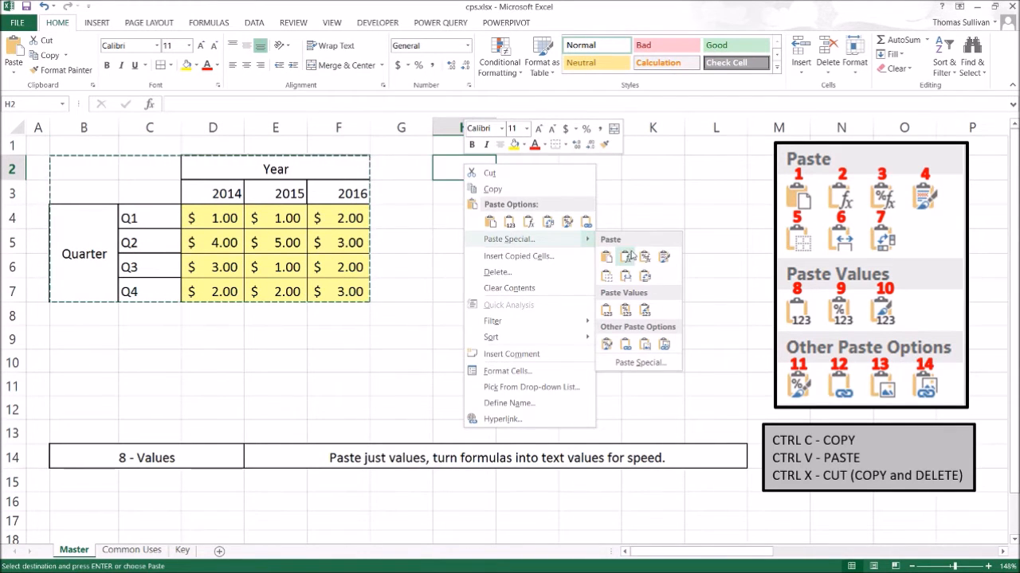
{"action": "left_click", "coordinate": [607, 311]}
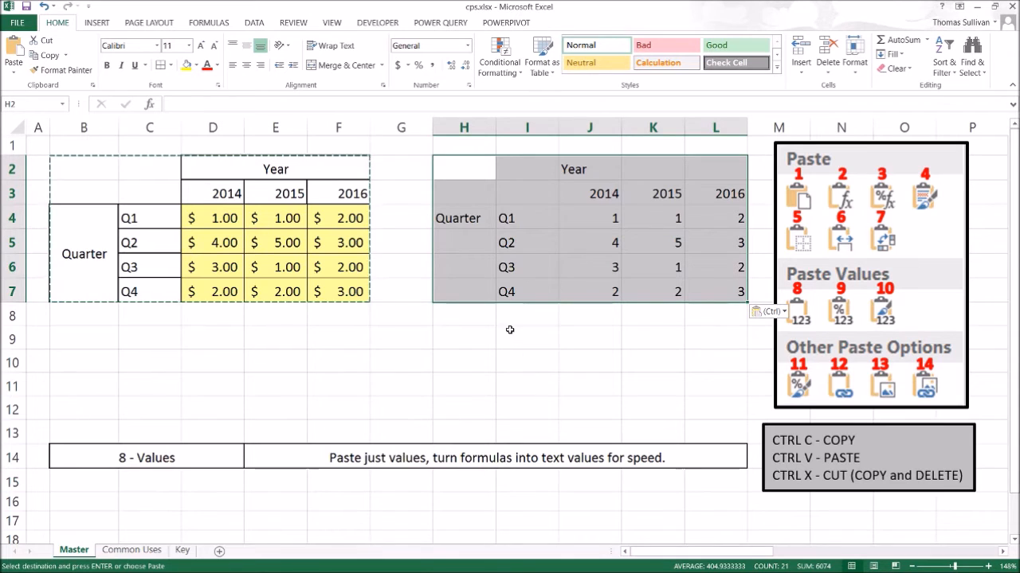
{"action": "left_click", "coordinate": [244, 460]}
{"action": "key", "text": "ctrl+z"}
Choose "9- Values and Number Formatting" in the B14 dropdown.
{"action": "left_click", "coordinate": [235, 460]}
{"action": "left_click", "coordinate": [249, 462]}
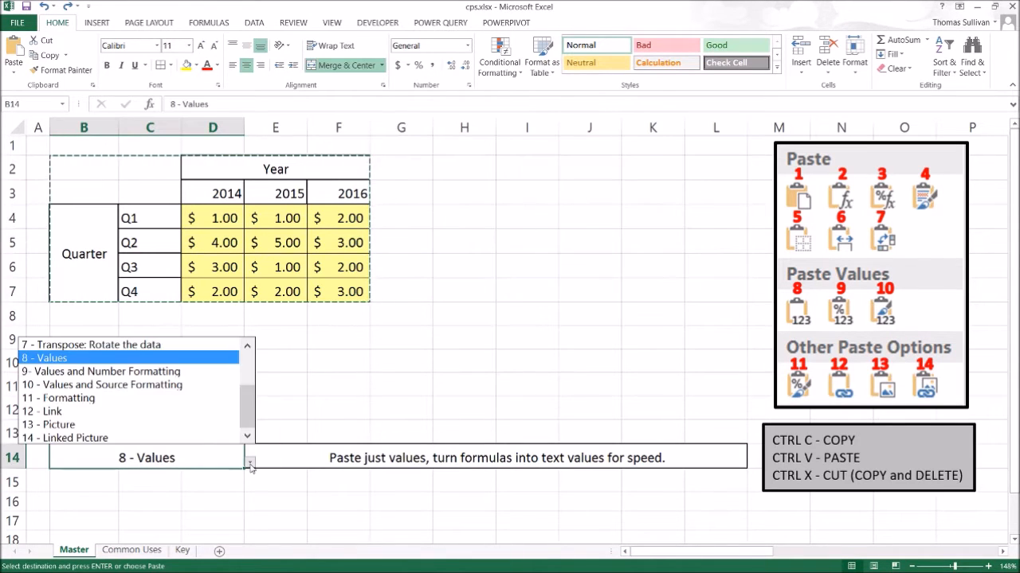
{"action": "left_click", "coordinate": [101, 371]}
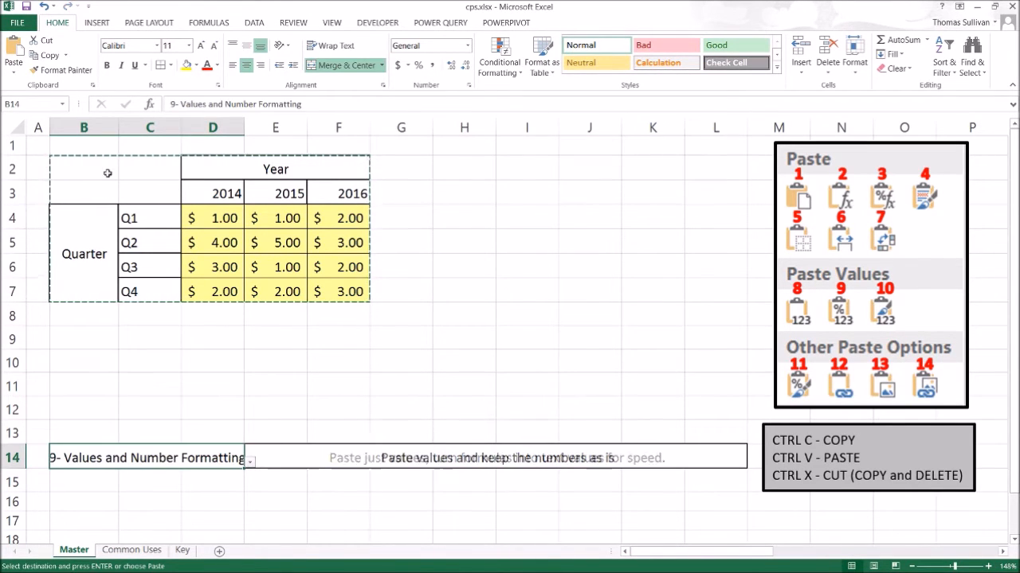
{"action": "left_click_drag", "start_coordinate": [80, 168], "coordinate": [260, 267]}
{"action": "type", "text": "c"}
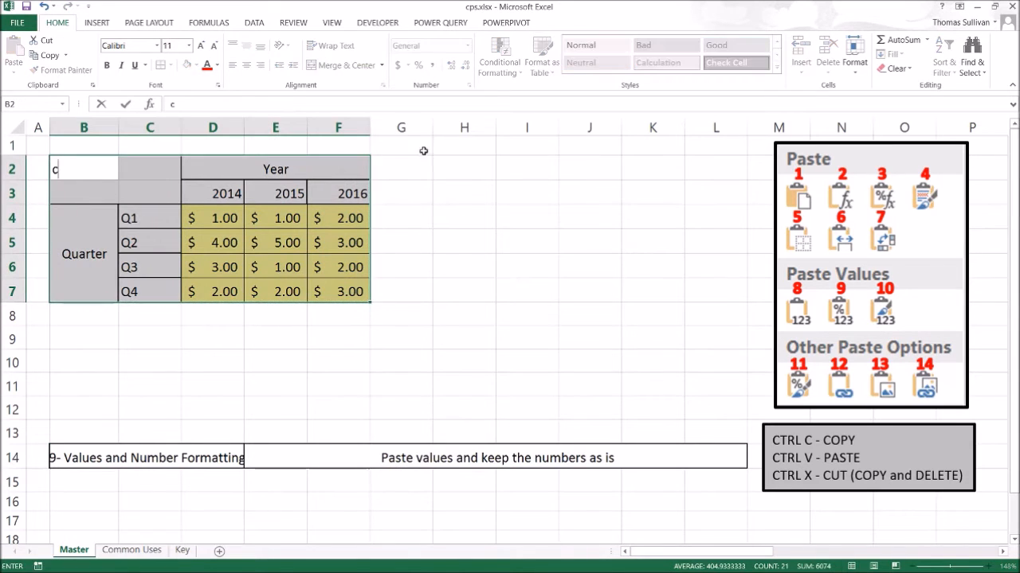
{"action": "right_click", "coordinate": [453, 167]}
{"action": "key", "text": "Escape"}
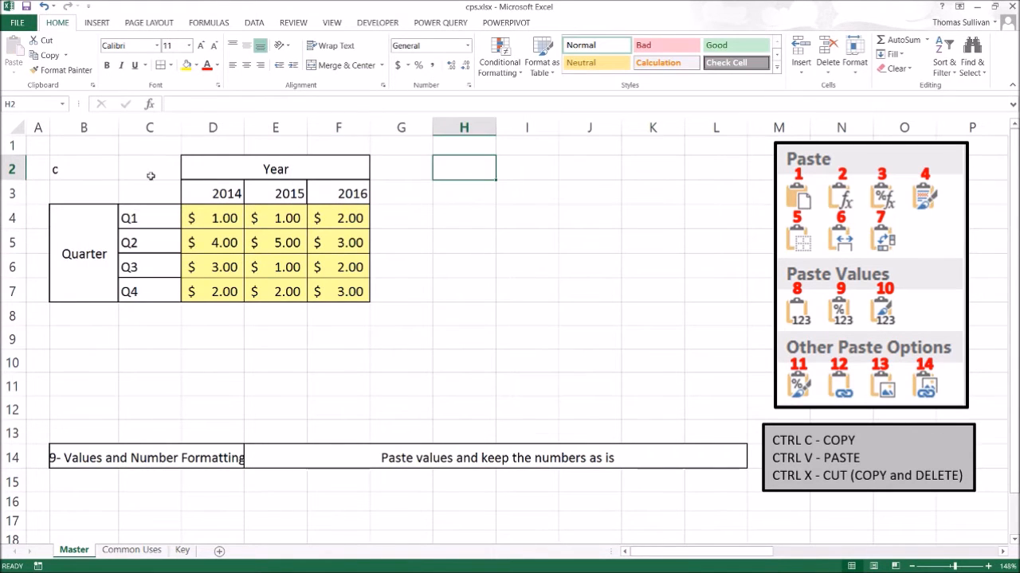
{"action": "left_click", "coordinate": [65, 164]}
{"action": "key", "text": "Delete"}
Copy the table B2:F7.
{"action": "scroll", "coordinate": [133, 177], "scroll_direction": "down", "scroll_amount": 1}
{"action": "scroll", "coordinate": [104, 231], "scroll_direction": "up", "scroll_amount": 1}
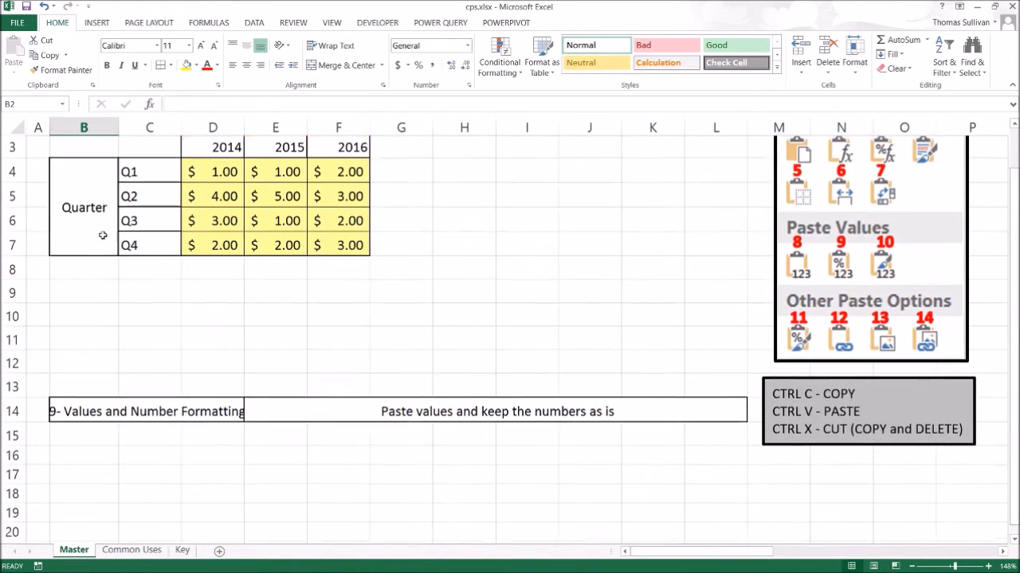
{"action": "left_click", "coordinate": [173, 282]}
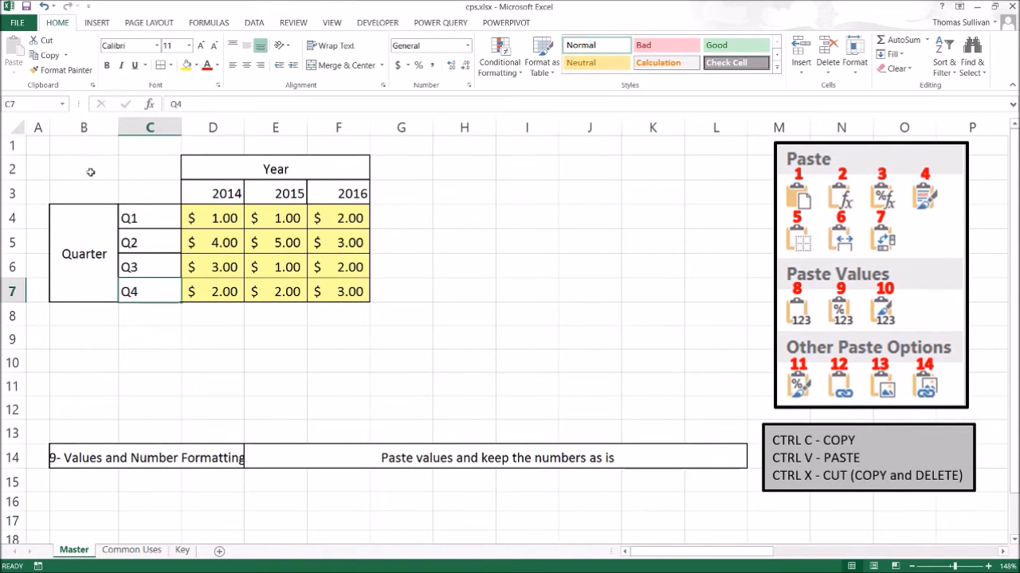
{"action": "left_click_drag", "start_coordinate": [72, 162], "coordinate": [343, 292]}
{"action": "key", "text": "ctrl+c"}
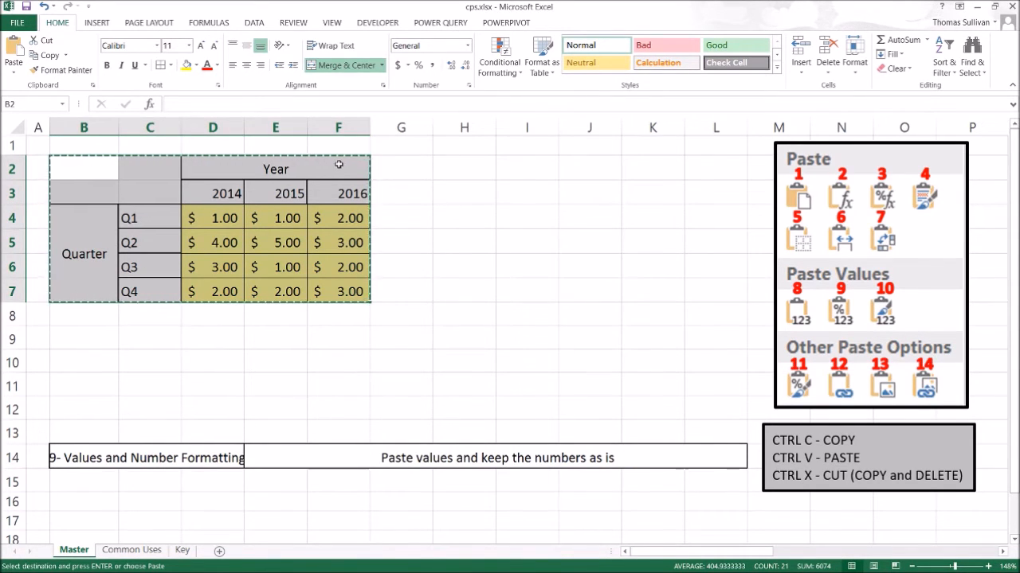
Paste the table at H2 as values with number formatting, then undo the paste.
{"action": "right_click", "coordinate": [459, 170]}
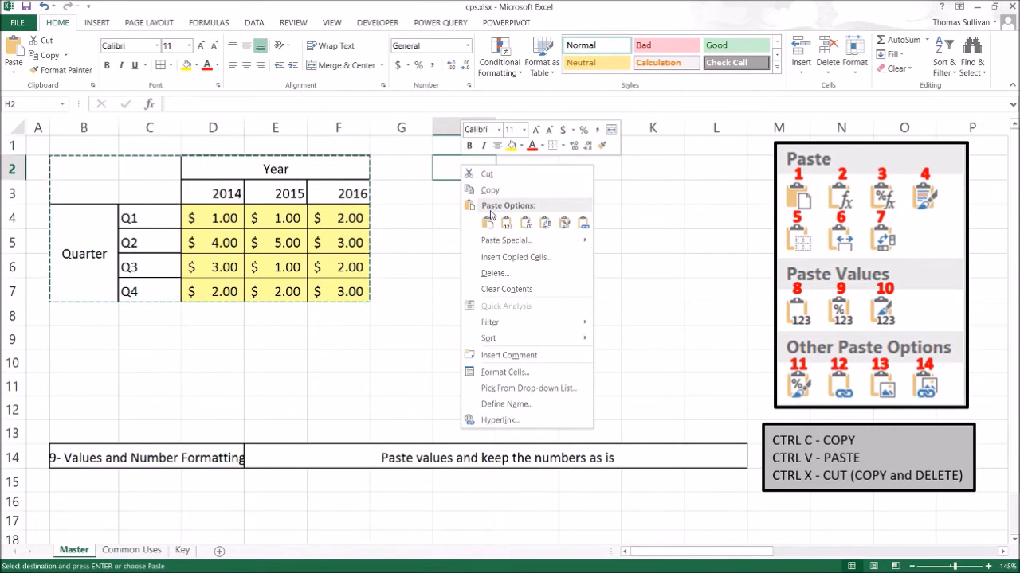
{"action": "mouse_move", "coordinate": [500, 240]}
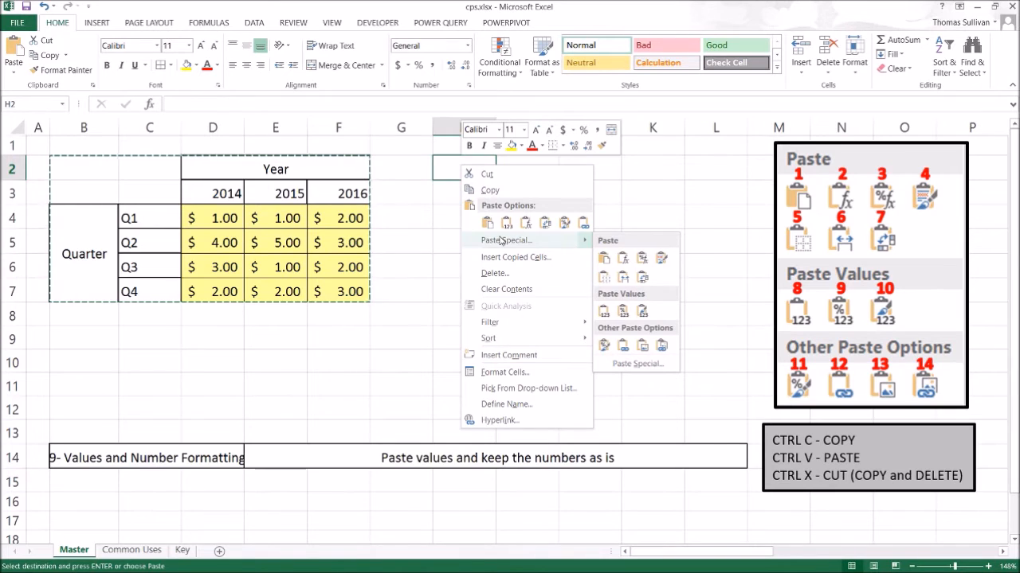
{"action": "left_click", "coordinate": [623, 313]}
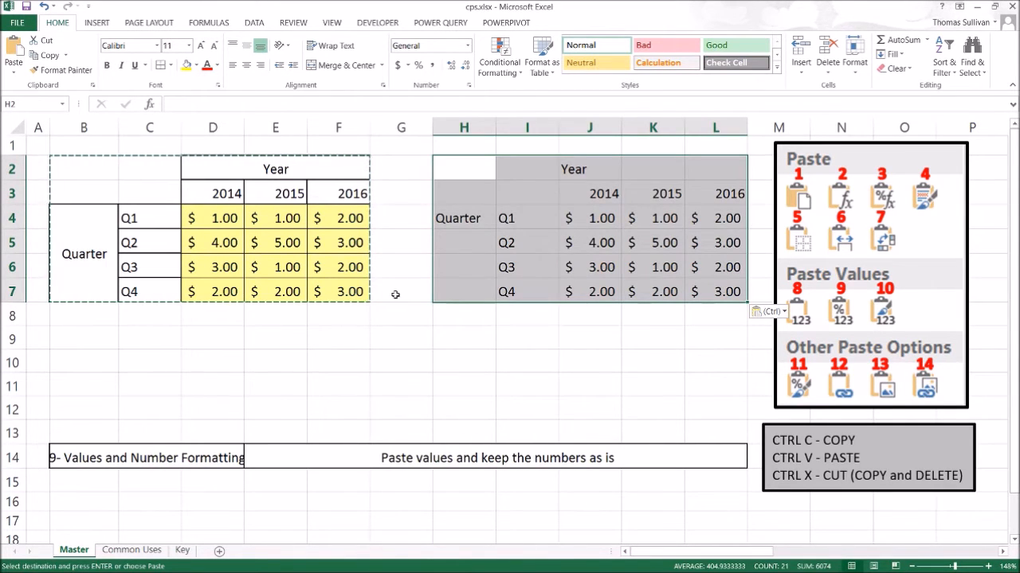
{"action": "key", "text": "ctrl+z"}
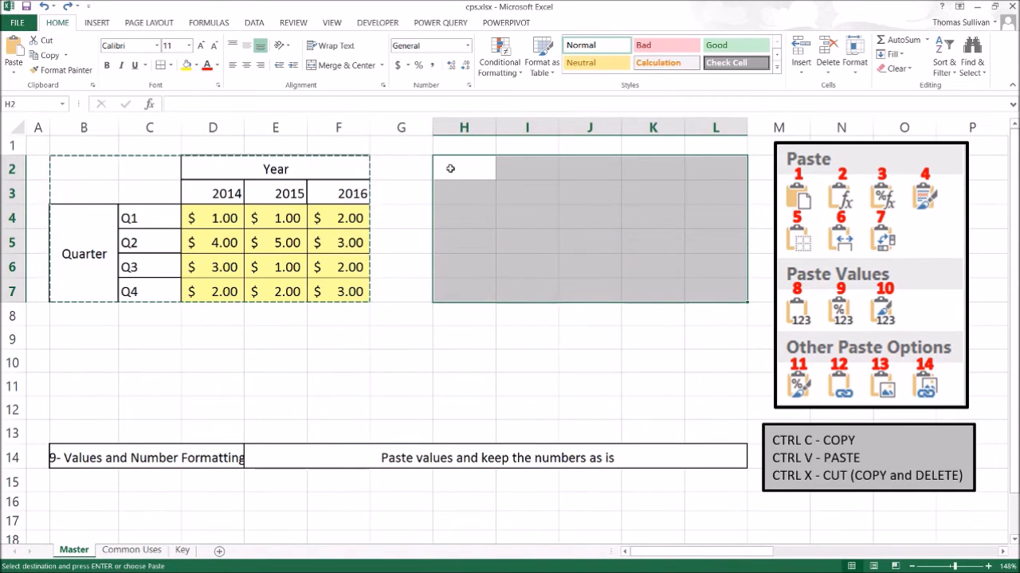
Choose "10 - Values and Source Formatting" in the B14 dropdown.
{"action": "left_click", "coordinate": [210, 459]}
{"action": "left_click", "coordinate": [248, 464]}
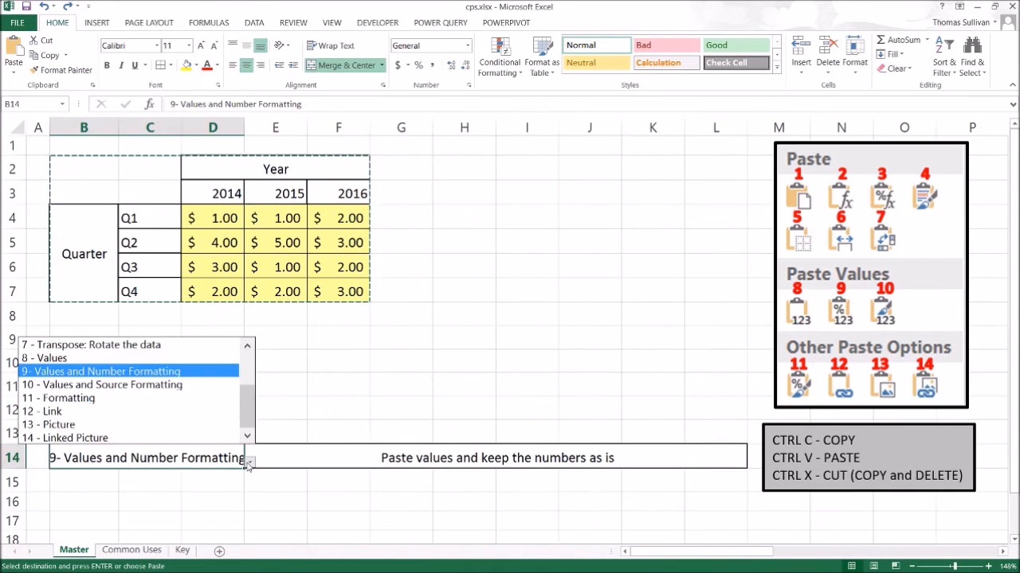
{"action": "left_click", "coordinate": [171, 385]}
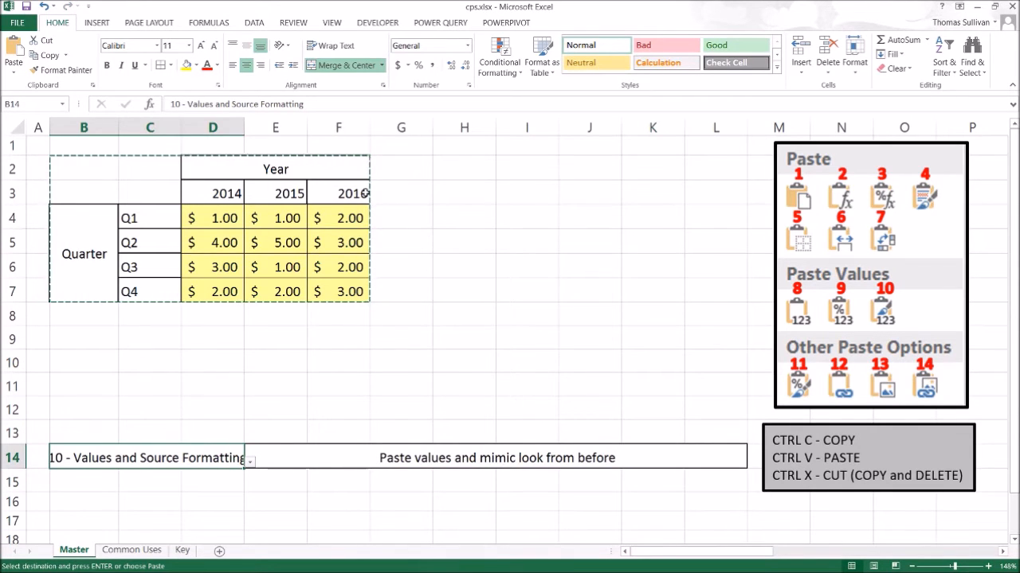
Paste the table B2:F7 at H2 as values with source formatting, dismissing the two paste error dialogs.
{"action": "left_click_drag", "start_coordinate": [86, 166], "coordinate": [342, 292]}
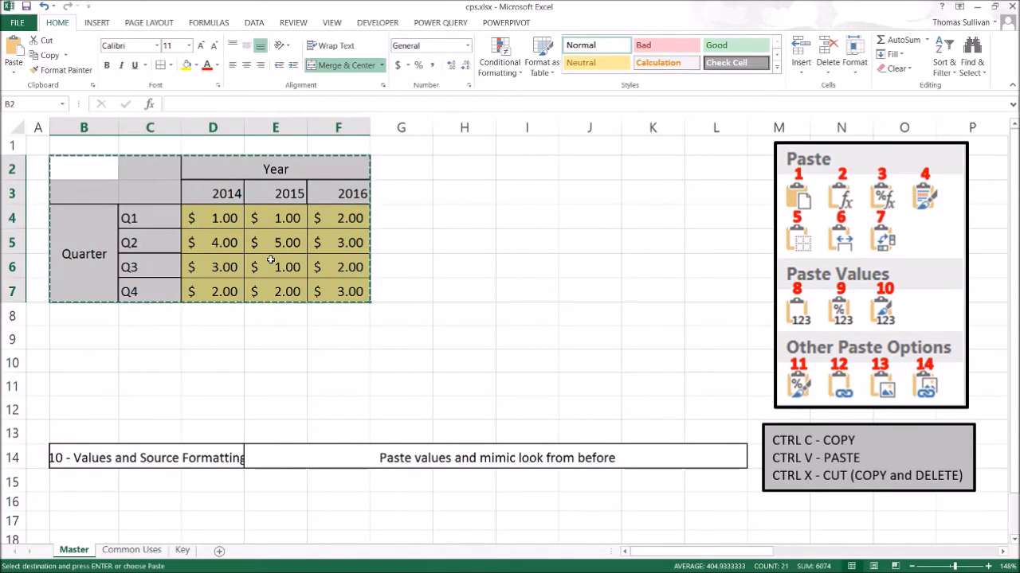
{"action": "right_click", "coordinate": [465, 165]}
{"action": "mouse_move", "coordinate": [493, 240]}
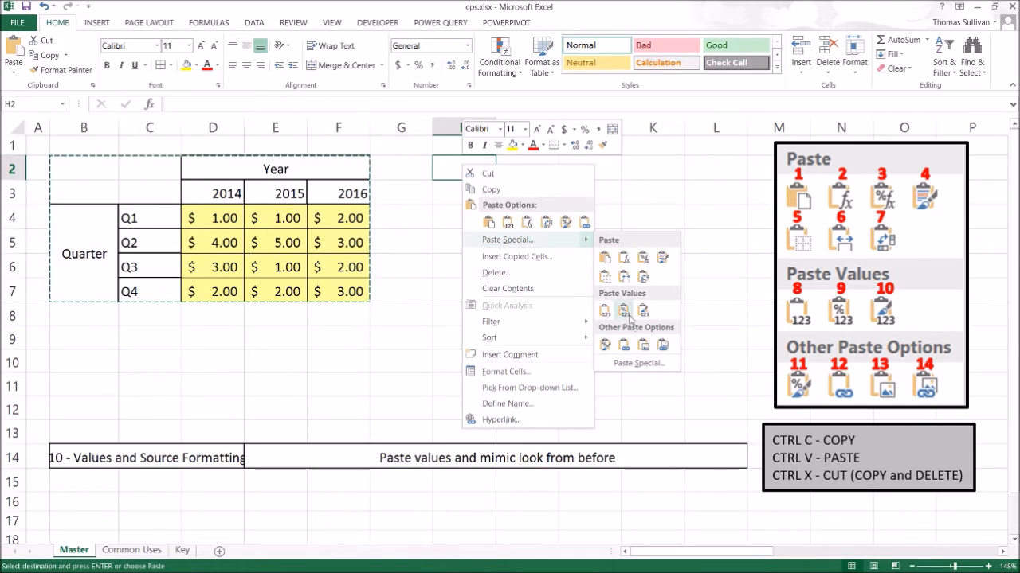
{"action": "left_click", "coordinate": [642, 312]}
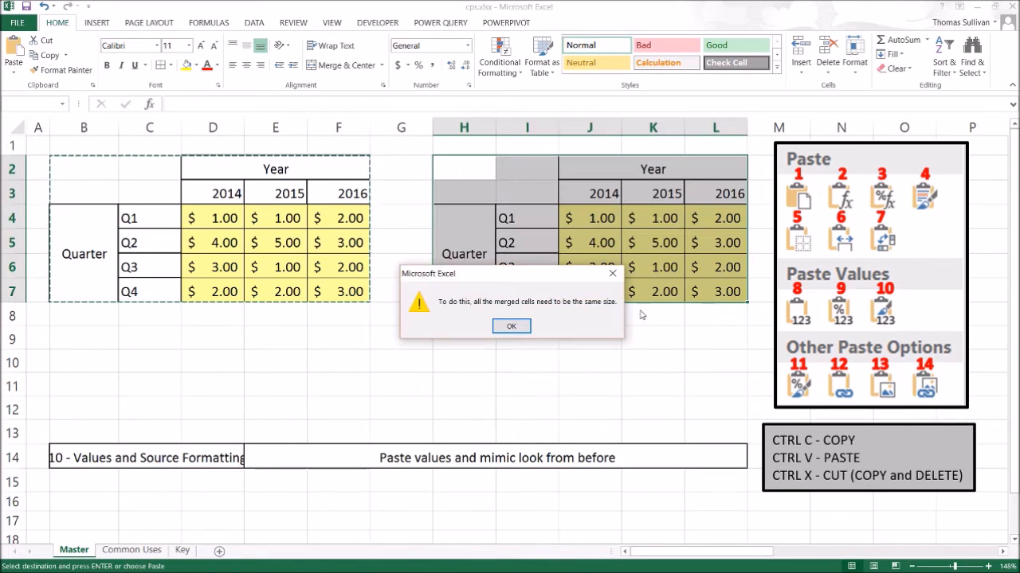
{"action": "left_click", "coordinate": [513, 330]}
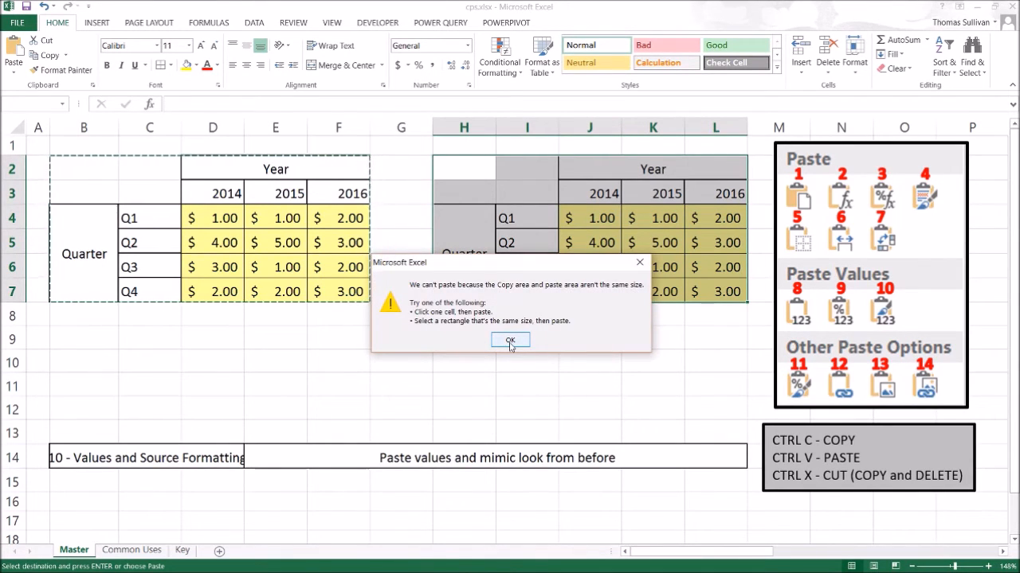
{"action": "left_click", "coordinate": [510, 342]}
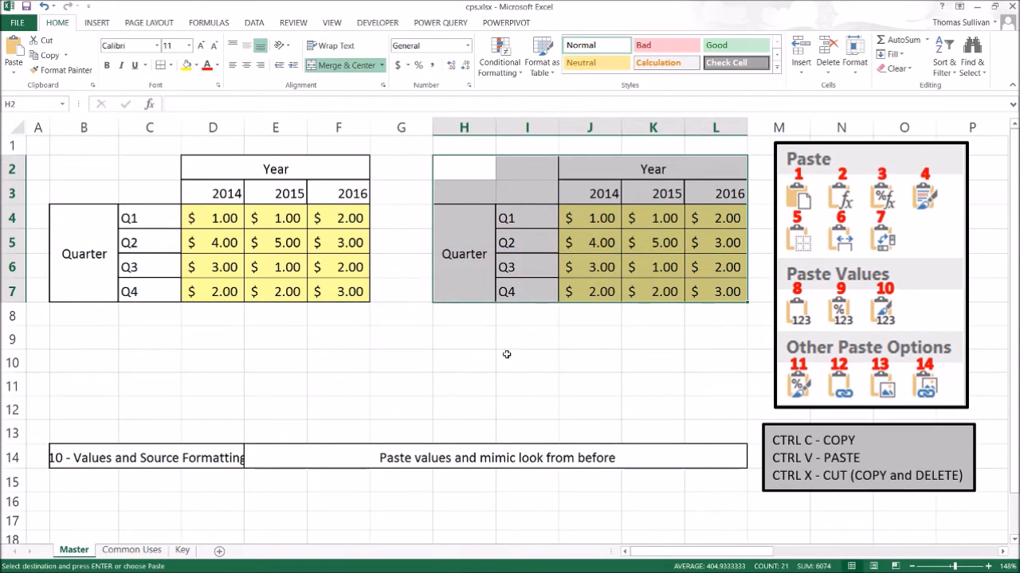
{"action": "left_click", "coordinate": [506, 357]}
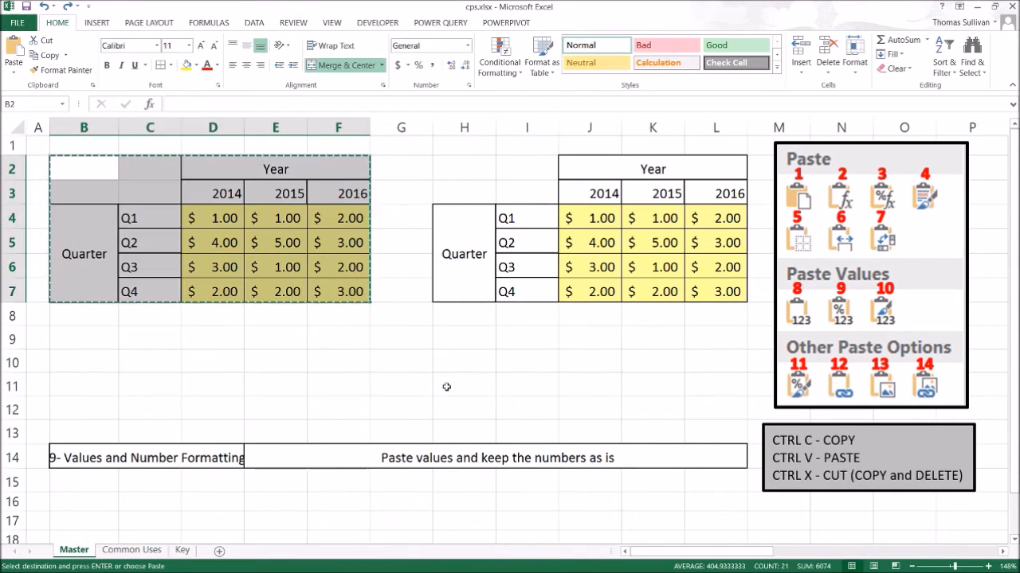
Remove the pasted copy at H2:L9 by painting blank formatting over it and clearing its contents.
{"action": "left_click", "coordinate": [475, 361]}
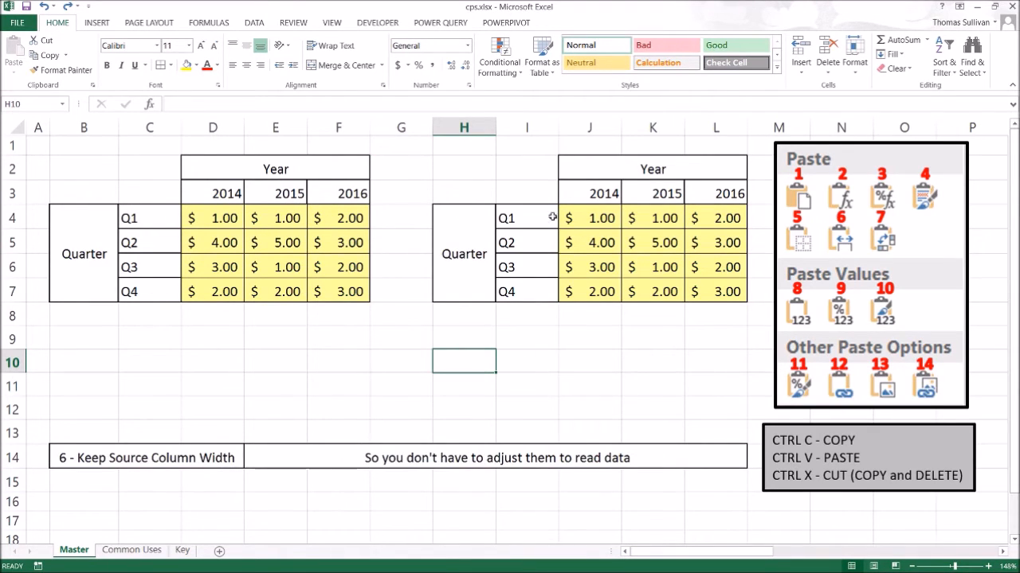
{"action": "left_click", "coordinate": [548, 353]}
{"action": "left_click", "coordinate": [61, 70]}
{"action": "left_click_drag", "start_coordinate": [450, 335], "coordinate": [740, 161]}
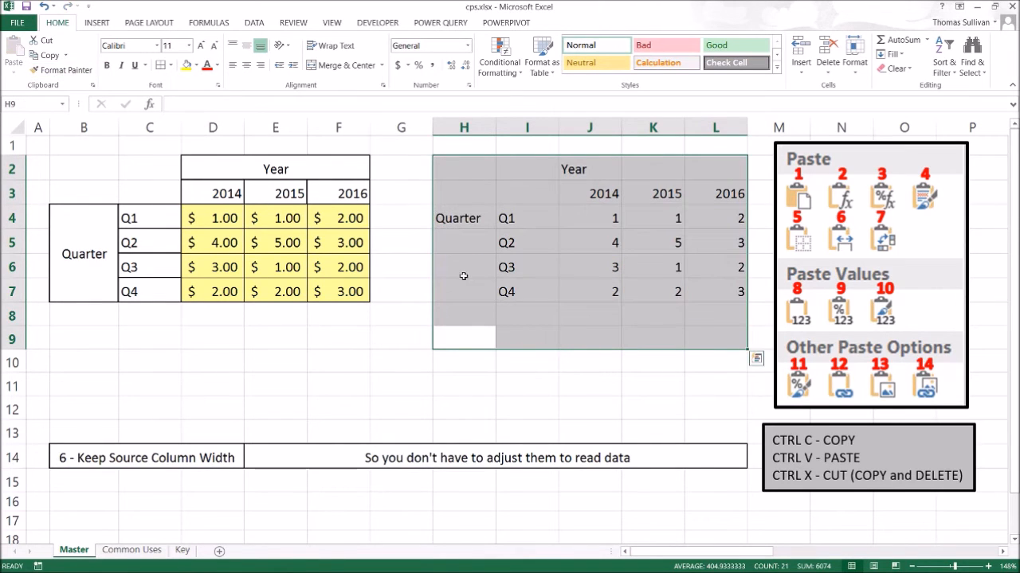
{"action": "right_click", "coordinate": [461, 164]}
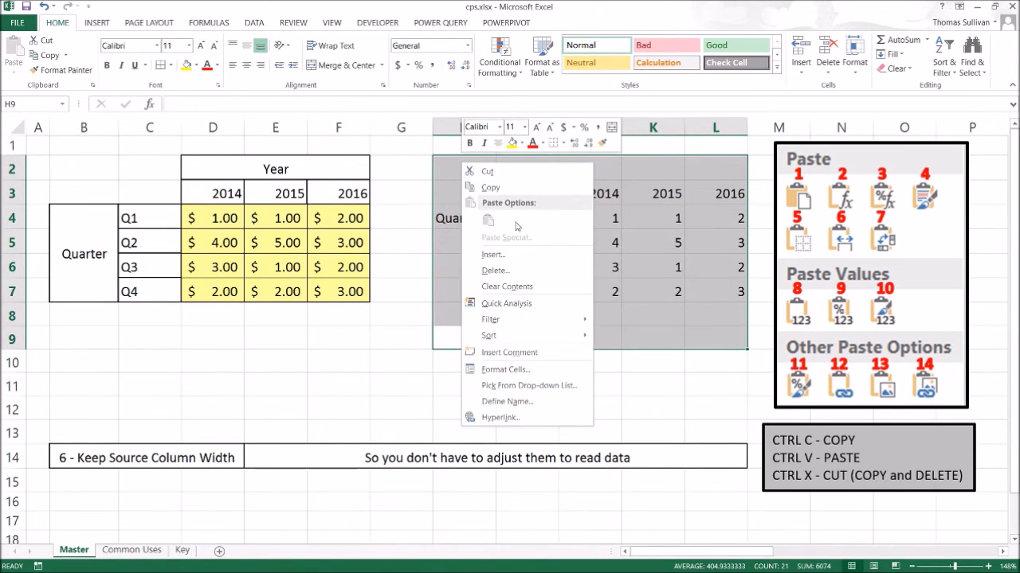
{"action": "left_click", "coordinate": [522, 285]}
{"action": "left_click", "coordinate": [486, 383]}
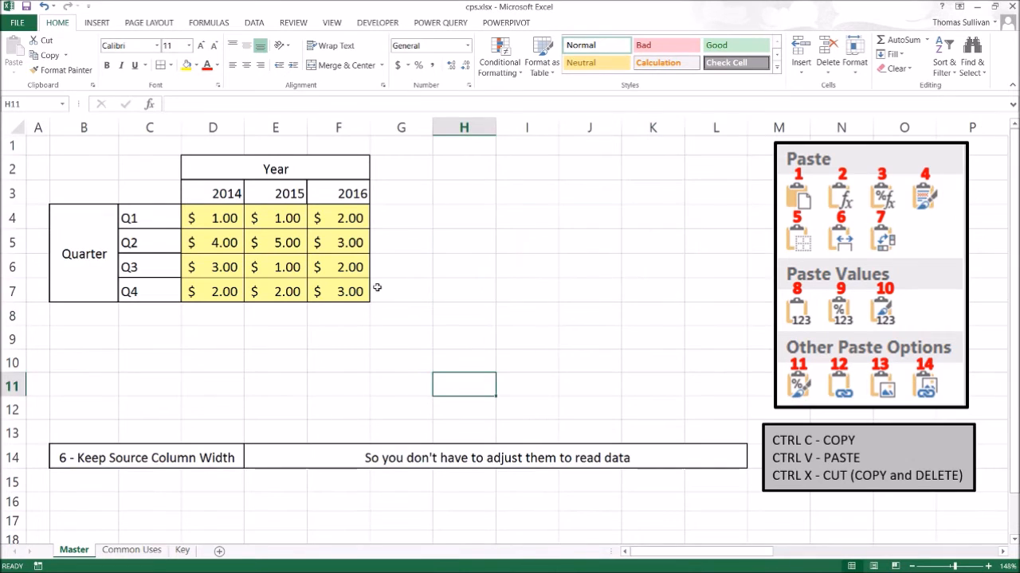
Choose "11 - Formatting" in the B14 dropdown.
{"action": "left_click", "coordinate": [238, 460]}
{"action": "left_click", "coordinate": [249, 463]}
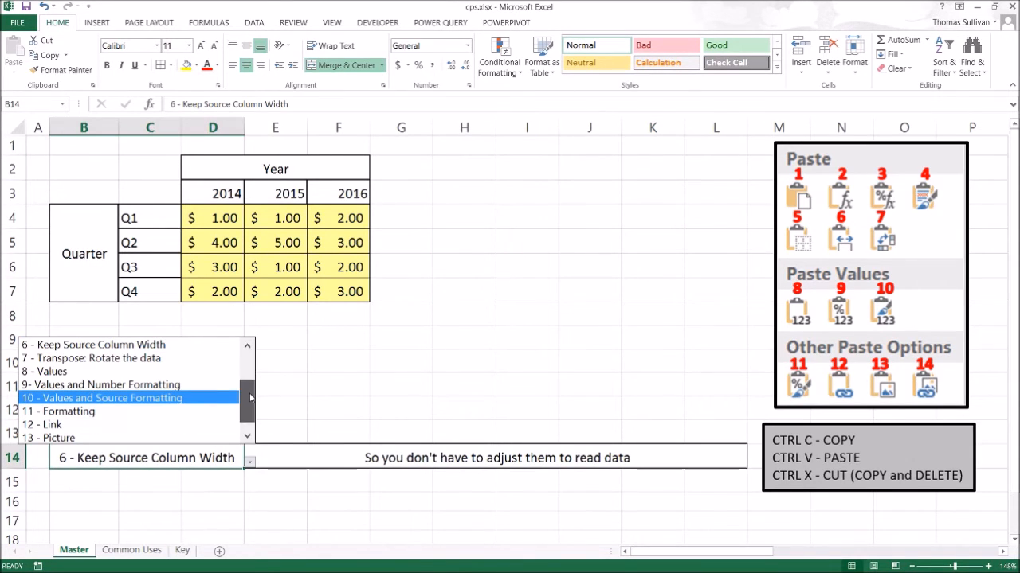
{"action": "left_click", "coordinate": [131, 410]}
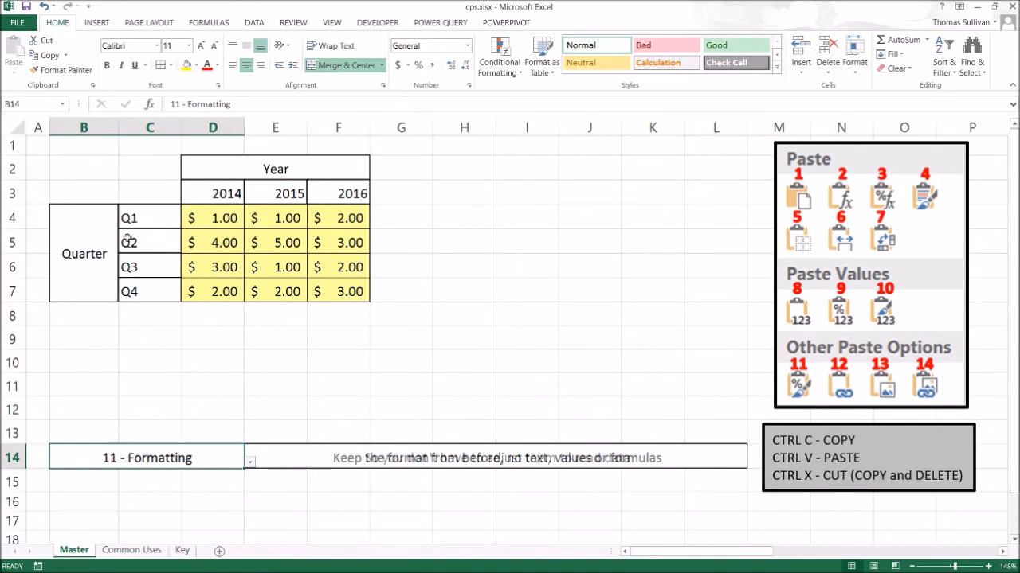
Copy the table B2:F7.
{"action": "left_click_drag", "start_coordinate": [84, 169], "coordinate": [377, 273]}
{"action": "left_click_drag", "start_coordinate": [84, 169], "coordinate": [350, 292]}
{"action": "key", "text": "ctrl+c"}
Paste only the table's formatting at H2, then undo the paste.
{"action": "left_click", "coordinate": [235, 461]}
{"action": "left_click", "coordinate": [249, 462]}
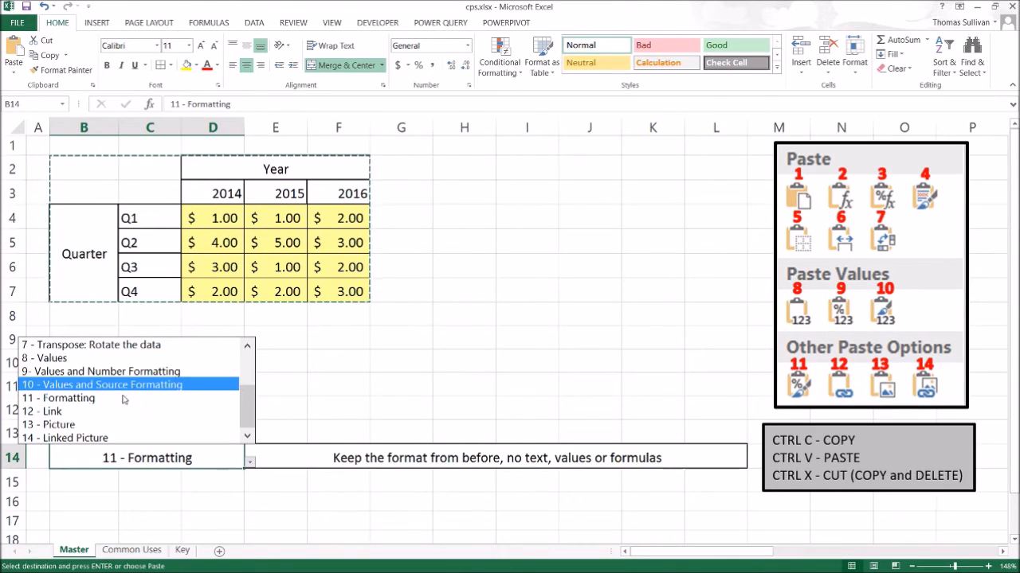
{"action": "left_click", "coordinate": [442, 166]}
{"action": "right_click", "coordinate": [443, 174]}
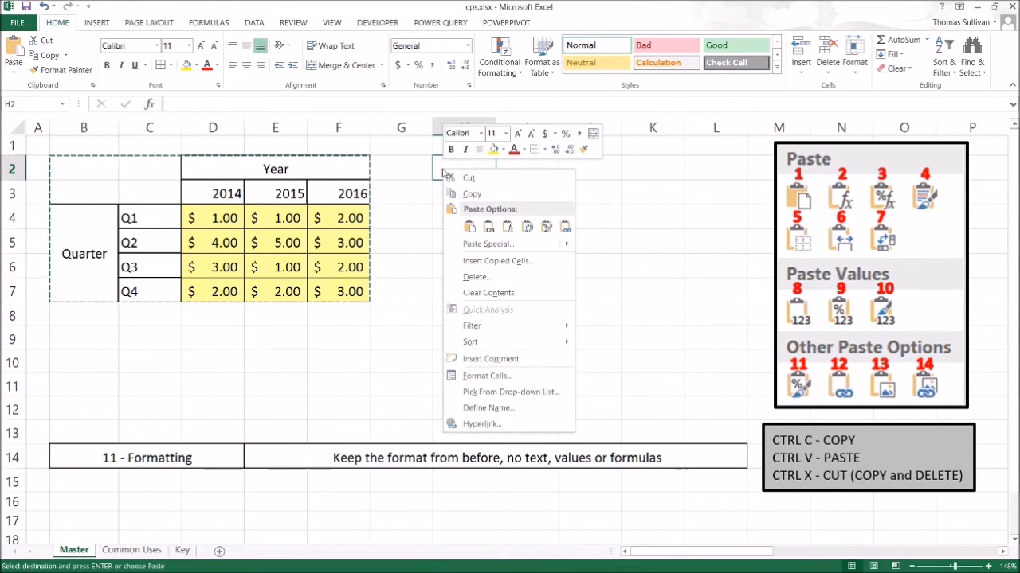
{"action": "mouse_move", "coordinate": [483, 247]}
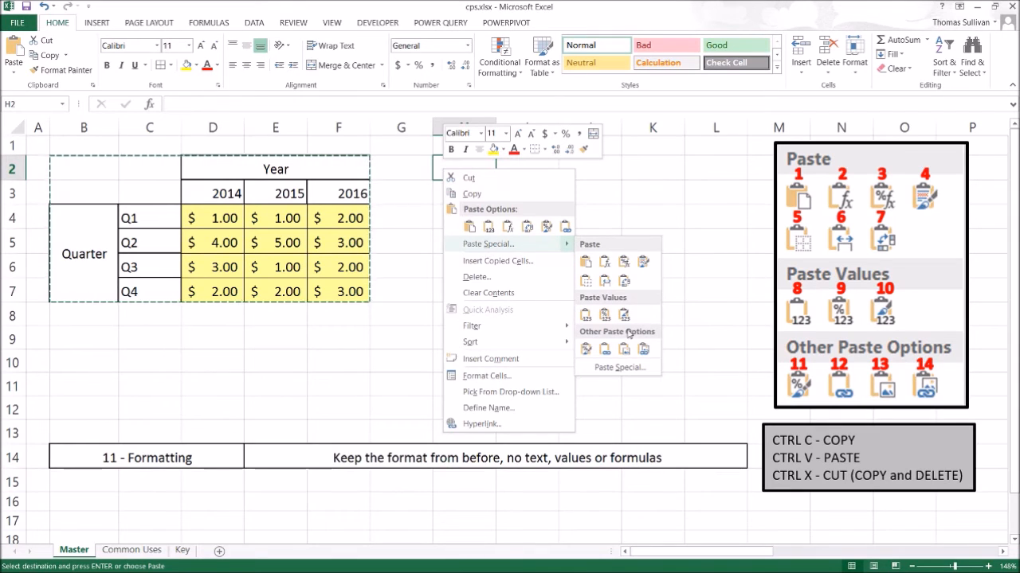
{"action": "left_click", "coordinate": [587, 351]}
{"action": "left_click", "coordinate": [552, 391]}
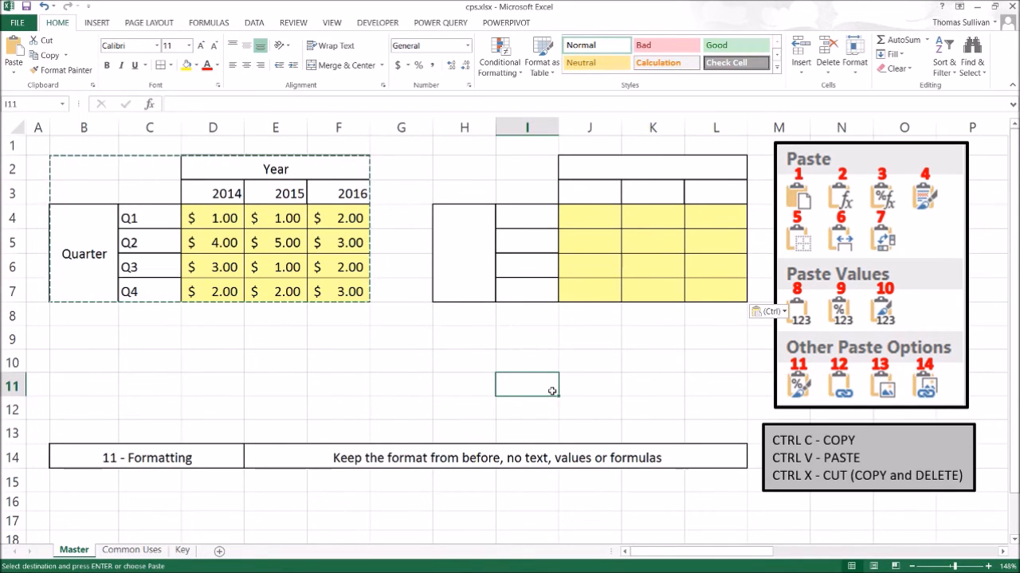
{"action": "key", "text": "ctrl+z"}
{"action": "left_click_drag", "start_coordinate": [79, 175], "coordinate": [287, 267]}
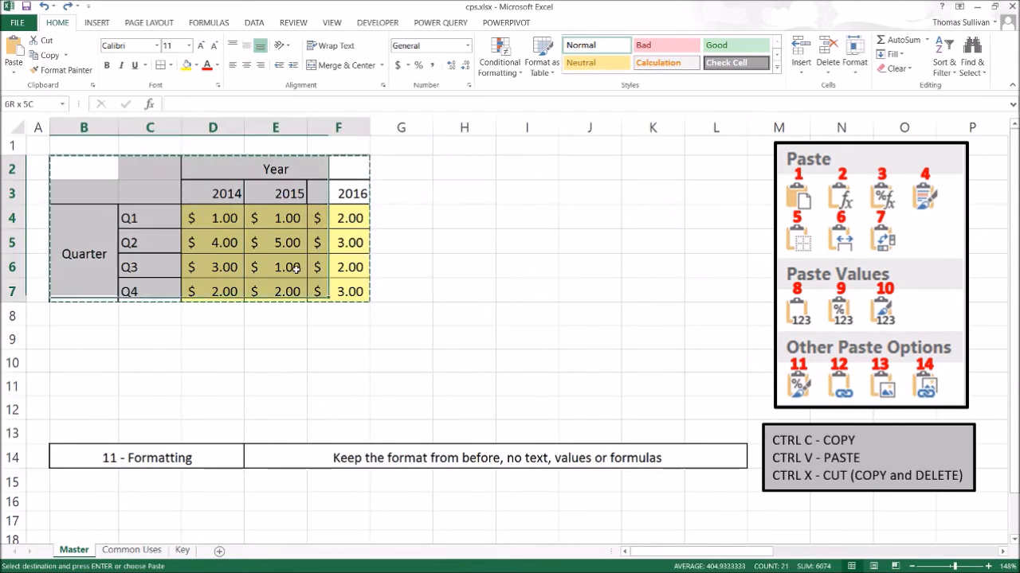
{"action": "left_click", "coordinate": [210, 459]}
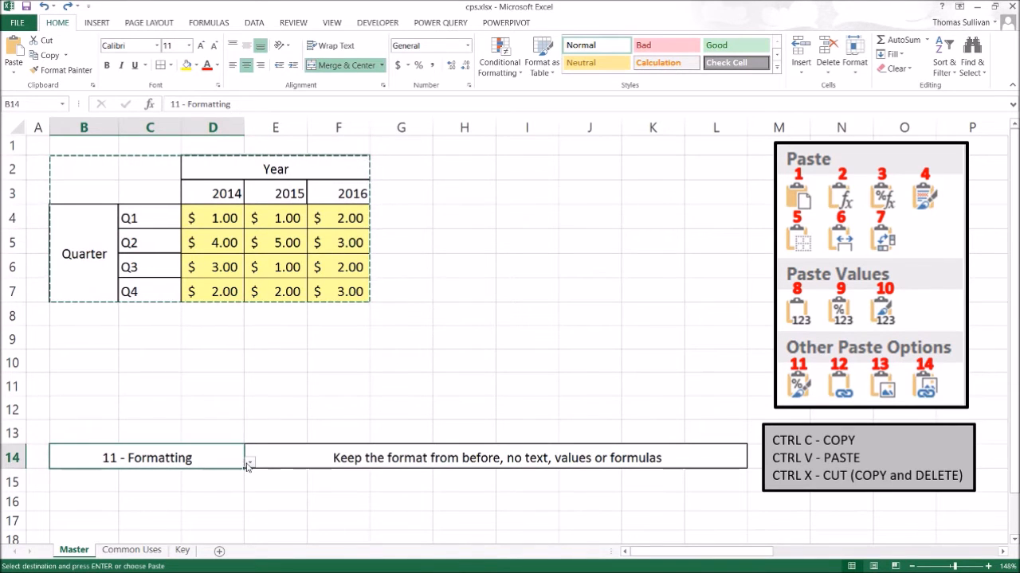
{"action": "left_click", "coordinate": [249, 462]}
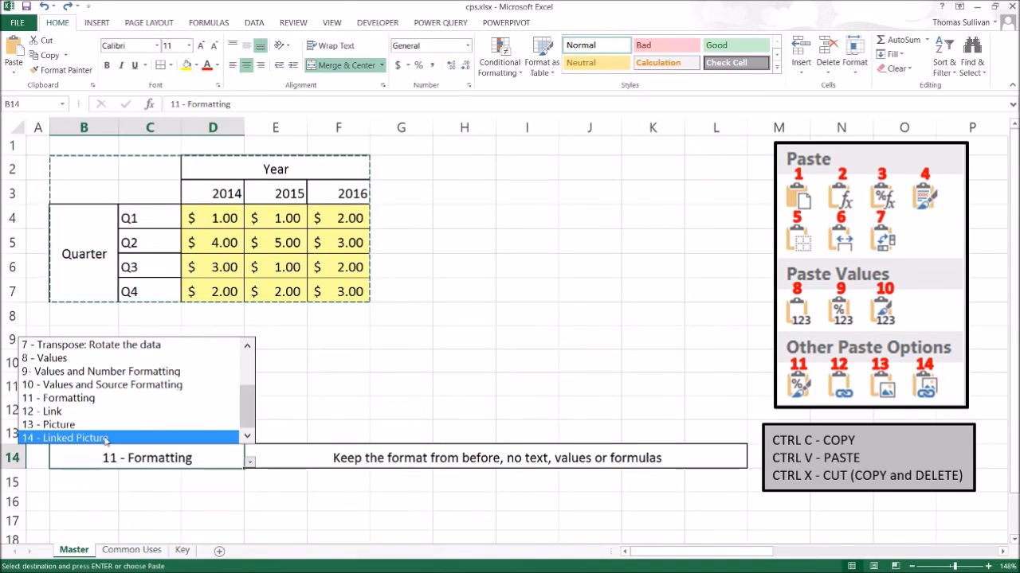
{"action": "key", "text": "Escape"}
{"action": "left_click", "coordinate": [318, 520]}
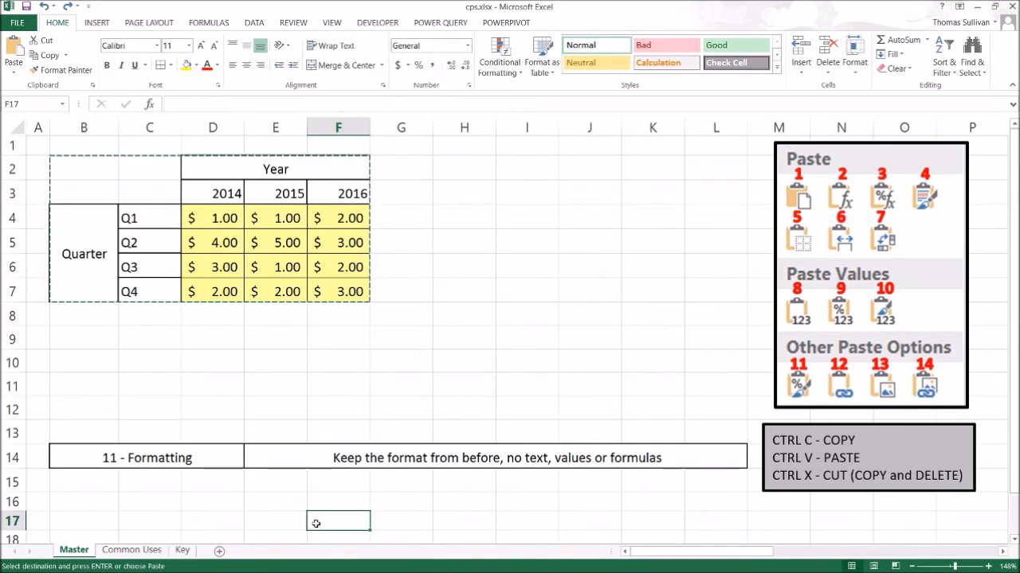
Insert the picture stock-photo-168675673.jpg and shrink it to about 1.42 by 2.35 inches beside the table.
{"action": "left_click", "coordinate": [104, 25]}
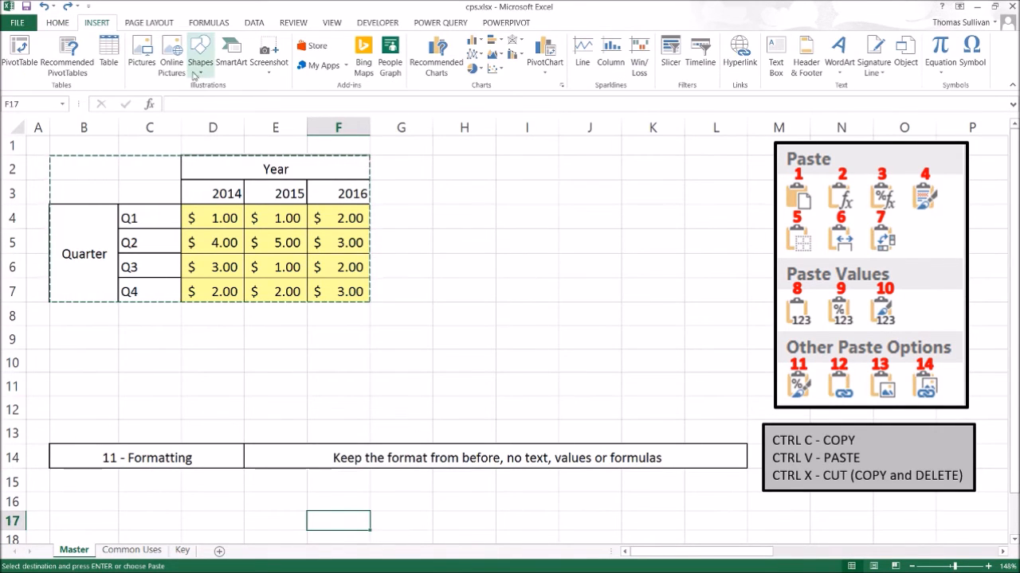
{"action": "left_click", "coordinate": [140, 67]}
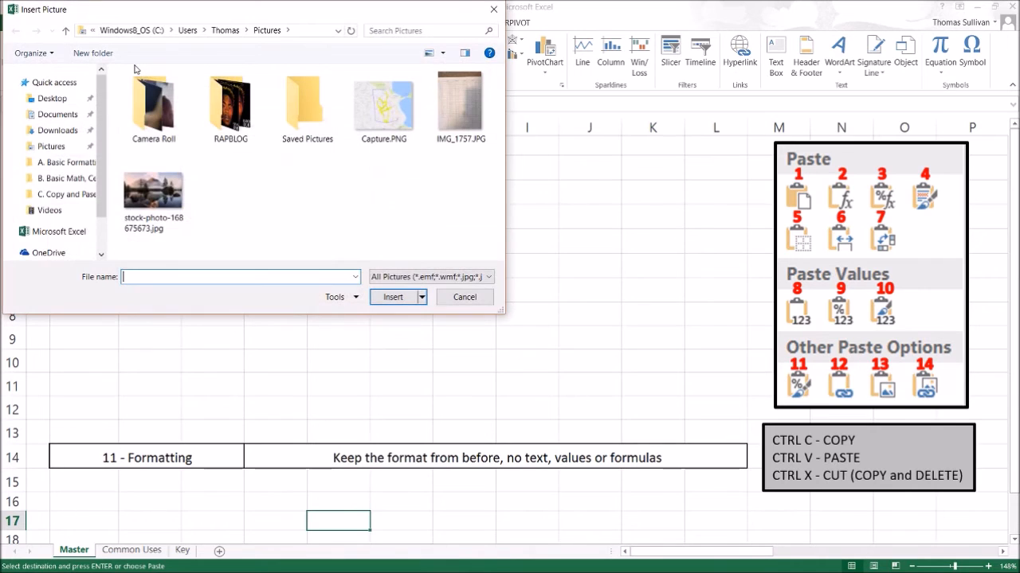
{"action": "double_click", "coordinate": [143, 189]}
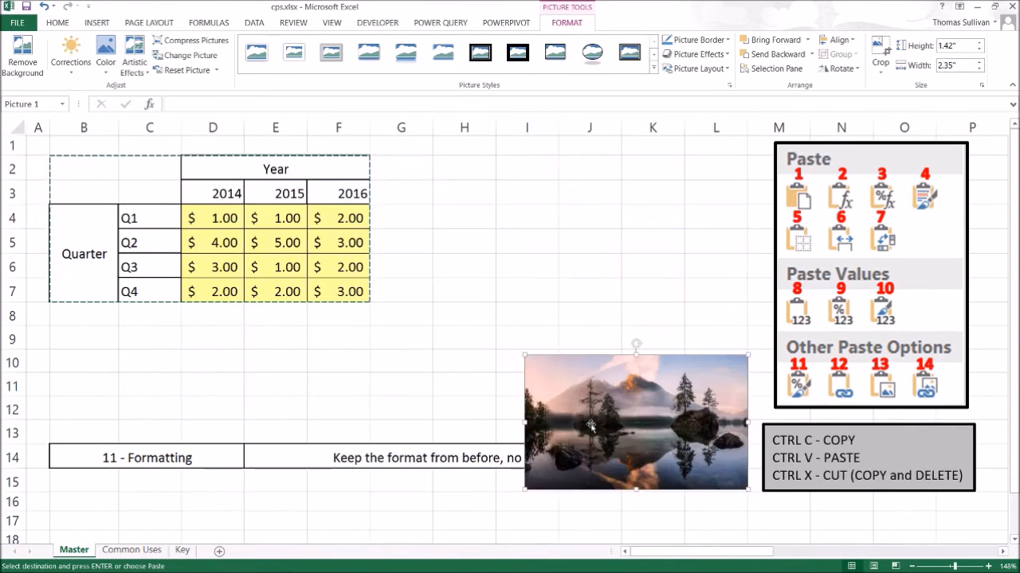
{"action": "left_click_drag", "start_coordinate": [590, 427], "coordinate": [486, 253]}
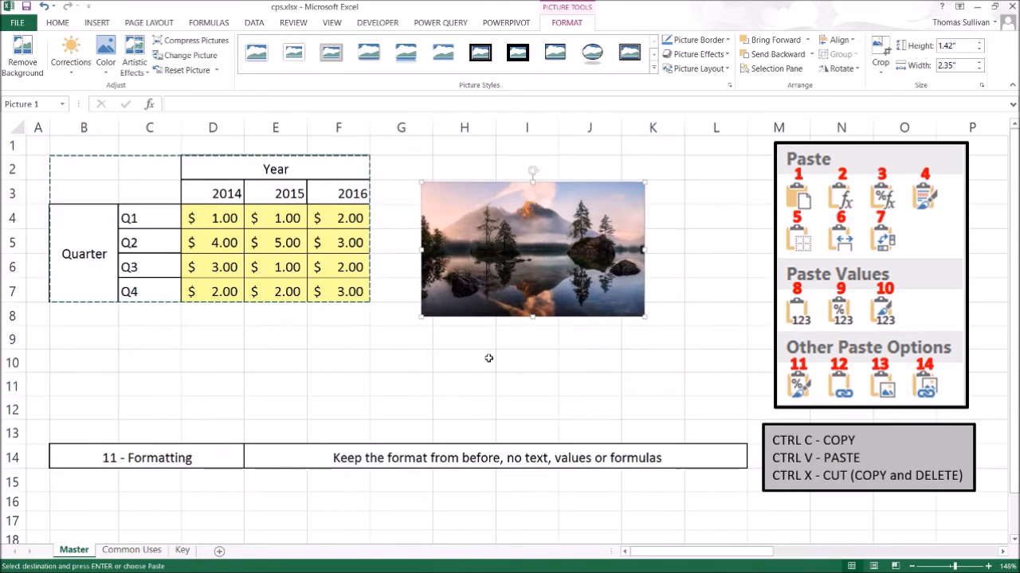
Add a hyperlink on the picture pointing to the 'Common Uses' sheet in this document.
{"action": "right_click", "coordinate": [486, 274]}
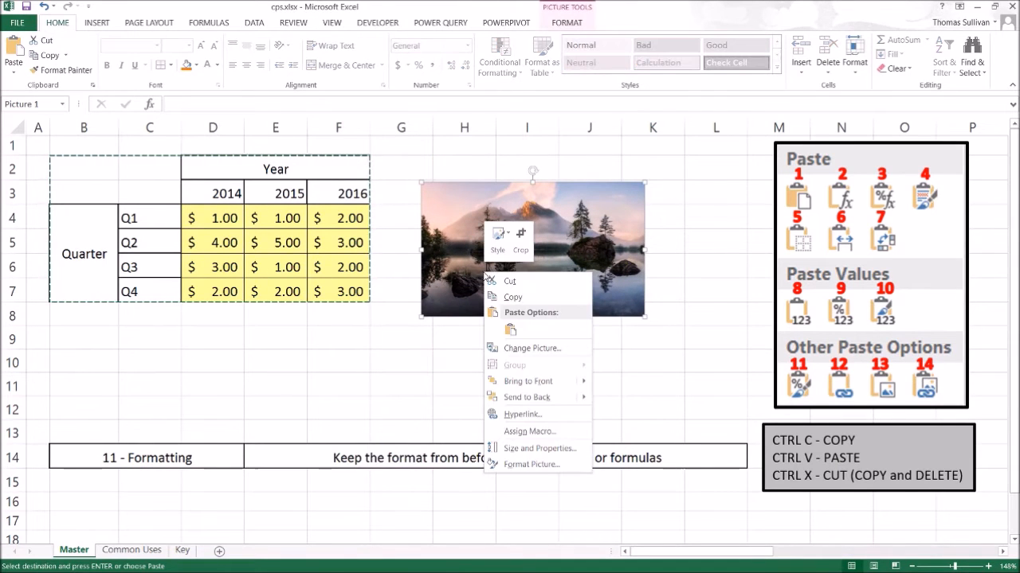
{"action": "left_click", "coordinate": [505, 411]}
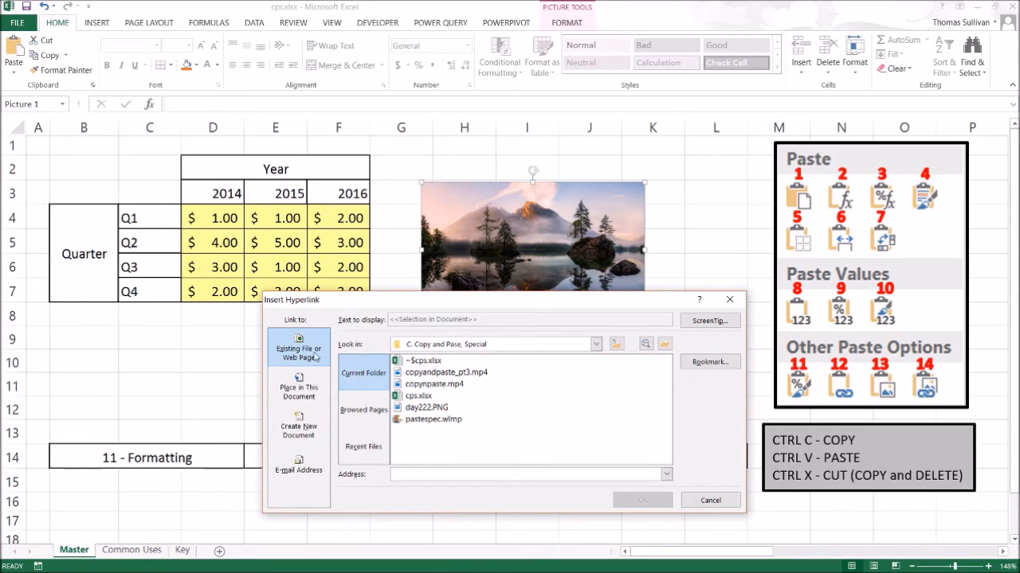
{"action": "left_click", "coordinate": [303, 393]}
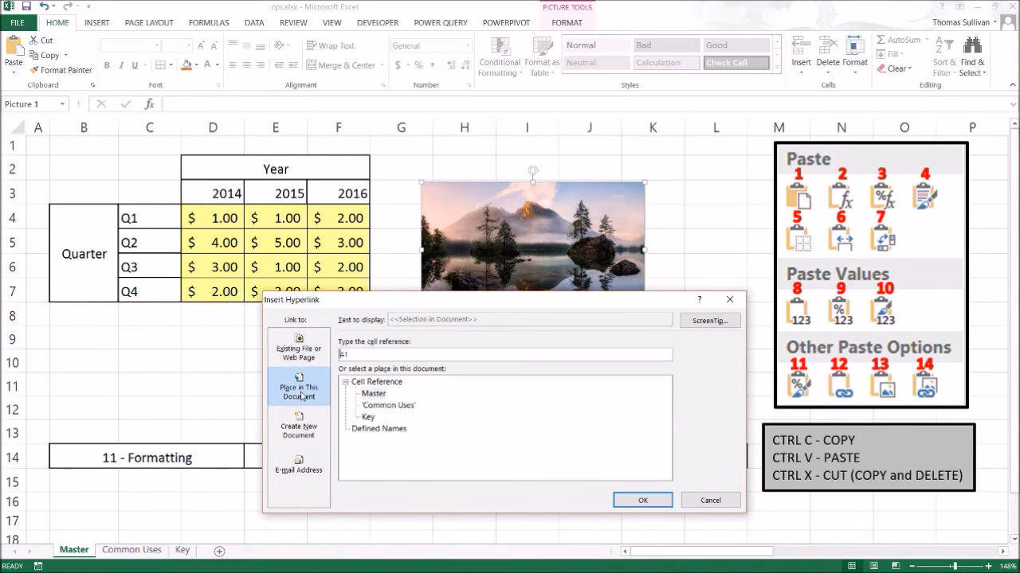
{"action": "left_click", "coordinate": [387, 407]}
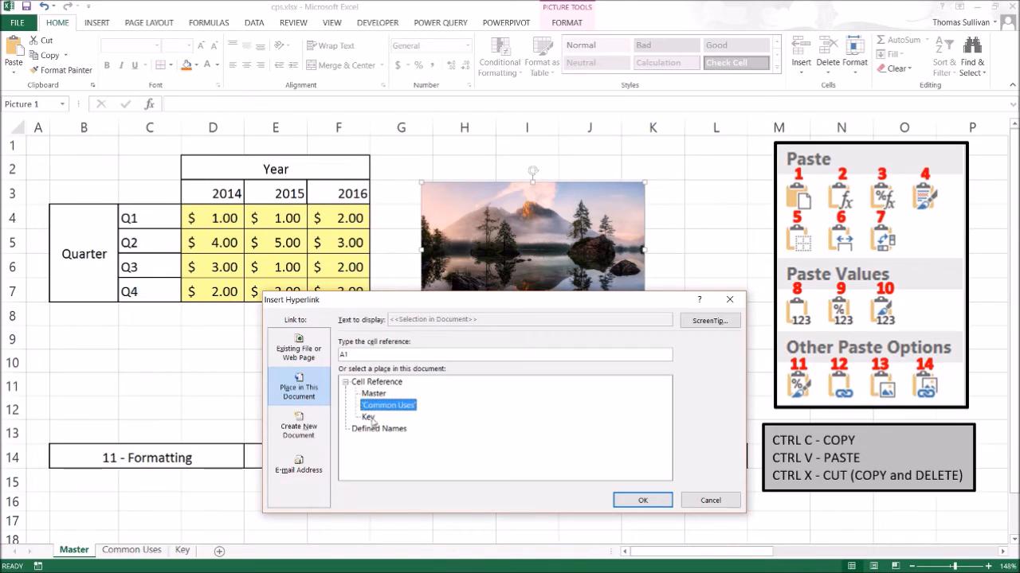
{"action": "left_click", "coordinate": [643, 500]}
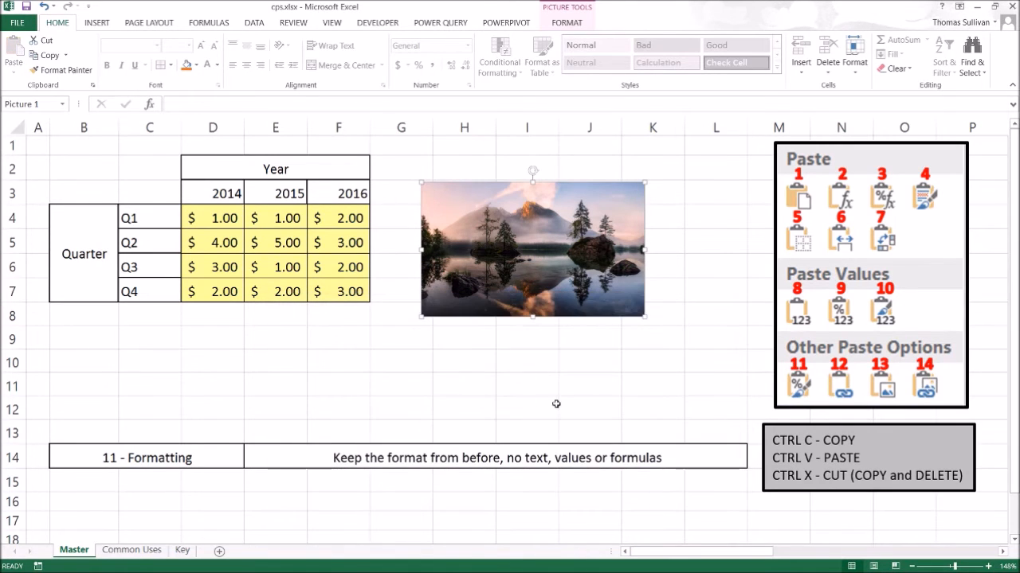
{"action": "left_click", "coordinate": [551, 402]}
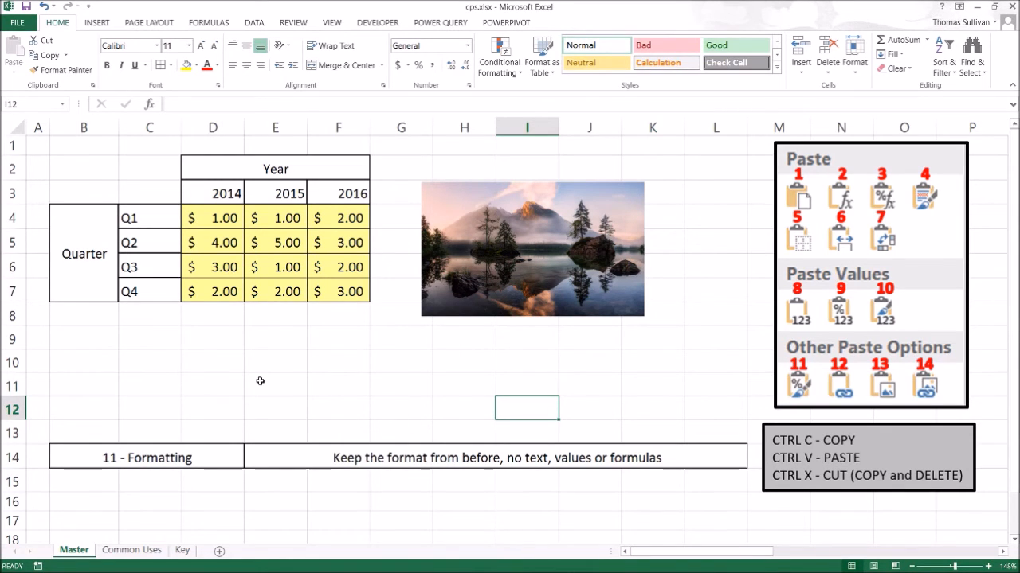
Switch to the Common Uses sheet and back to the Master sheet.
{"action": "key", "text": "ctrl+Page_Down"}
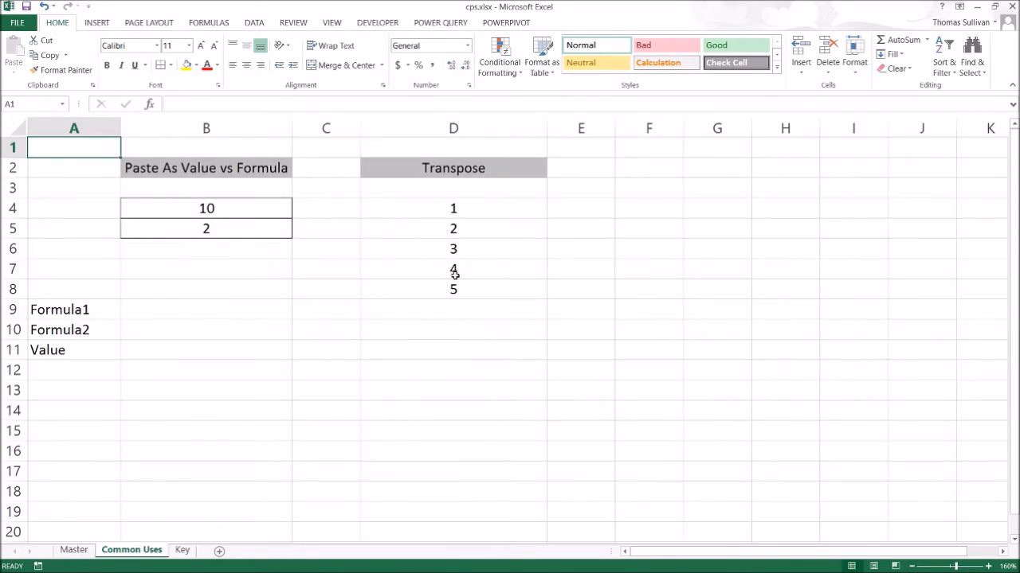
{"action": "left_click", "coordinate": [264, 486]}
{"action": "left_click", "coordinate": [688, 430]}
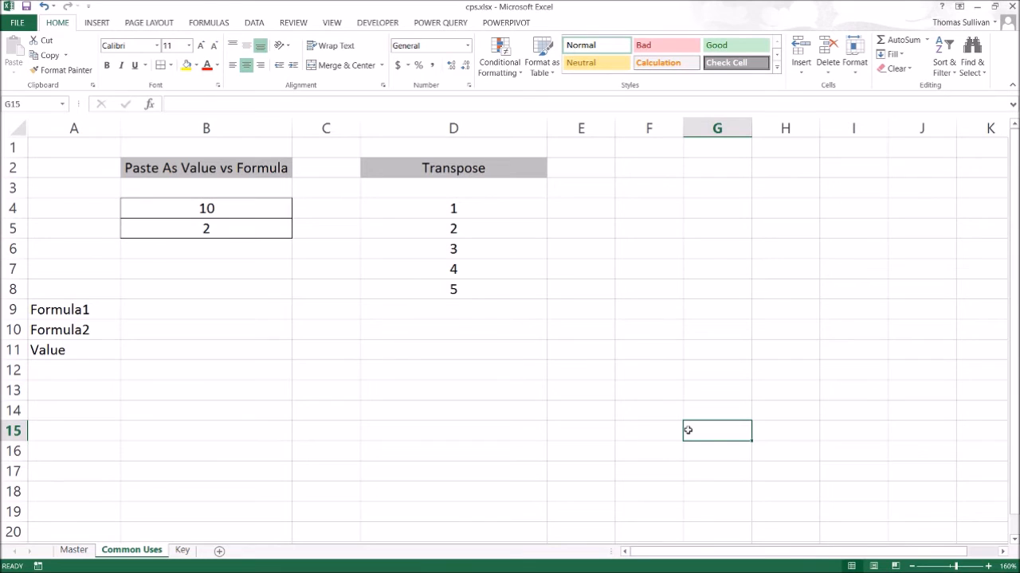
{"action": "left_click", "coordinate": [74, 550]}
Choose "14 - Linked Picture" in the B14 dropdown.
{"action": "left_click", "coordinate": [147, 457]}
{"action": "left_click", "coordinate": [250, 463]}
{"action": "left_click", "coordinate": [155, 442]}
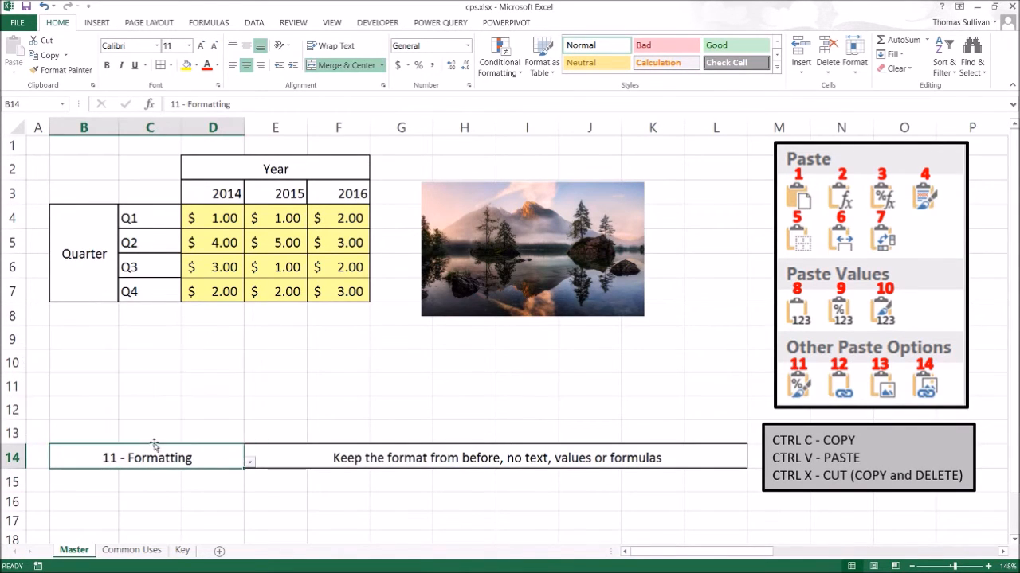
Switch to the Common Uses sheet and enter the formula =B4*B5 in cell B7.
{"action": "left_click", "coordinate": [485, 402]}
{"action": "key", "text": "ctrl+Page_Down"}
{"action": "left_click", "coordinate": [246, 393]}
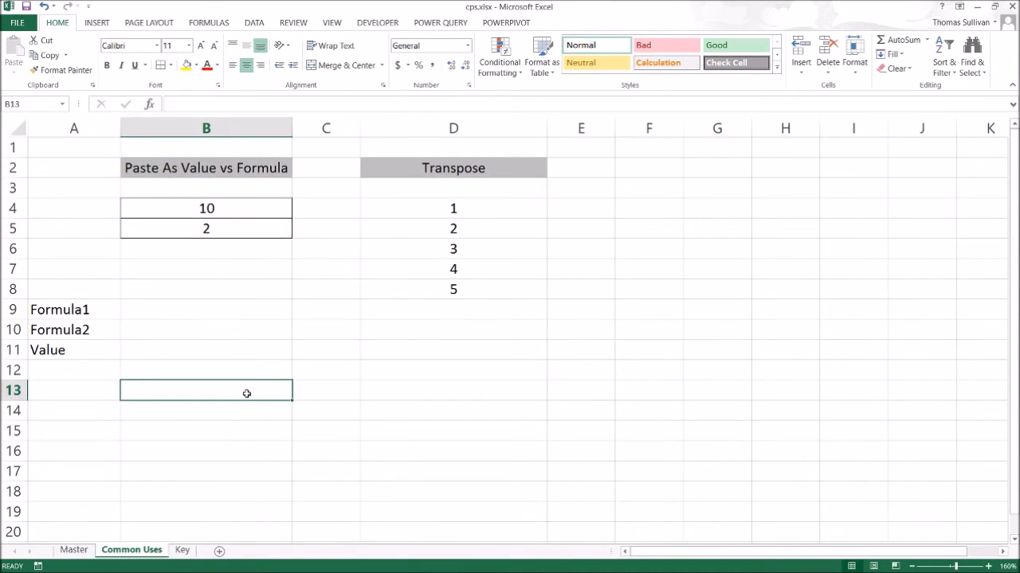
{"action": "left_click_drag", "start_coordinate": [196, 306], "coordinate": [194, 333]}
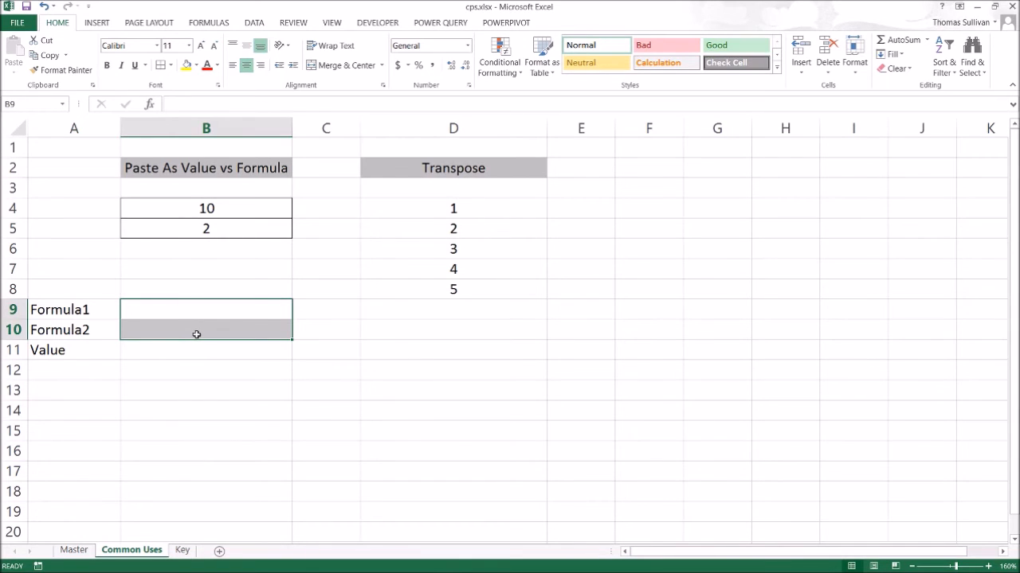
{"action": "left_click", "coordinate": [194, 316]}
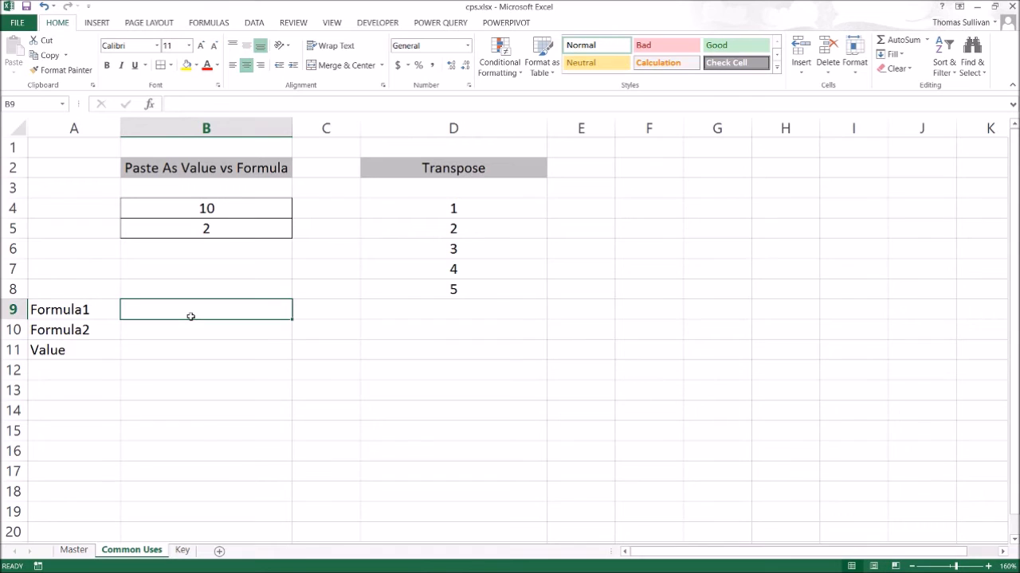
{"action": "left_click", "coordinate": [210, 267]}
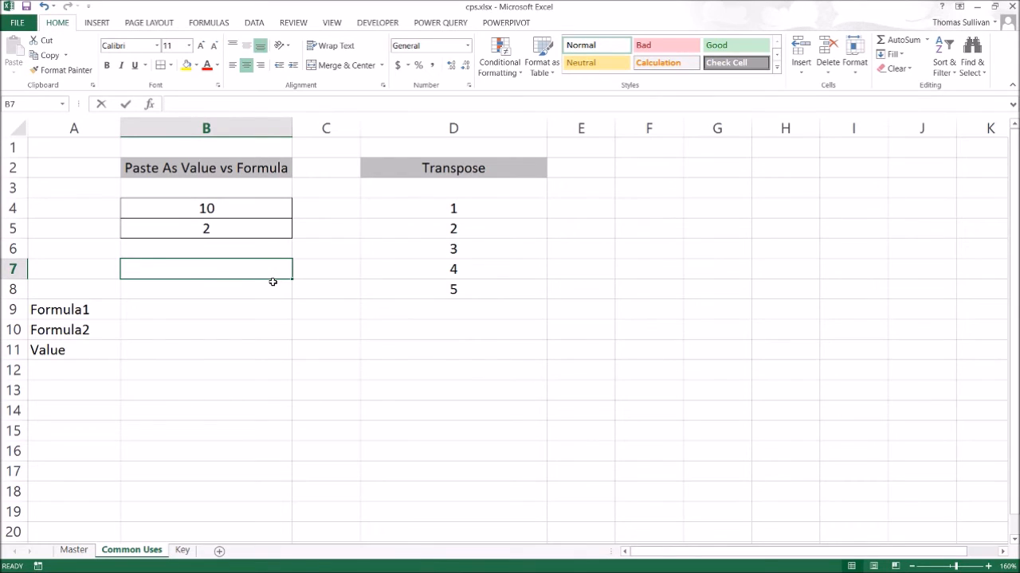
{"action": "type", "text": "="}
{"action": "left_click", "coordinate": [252, 208]}
{"action": "type", "text": "*"}
{"action": "left_click", "coordinate": [259, 237]}
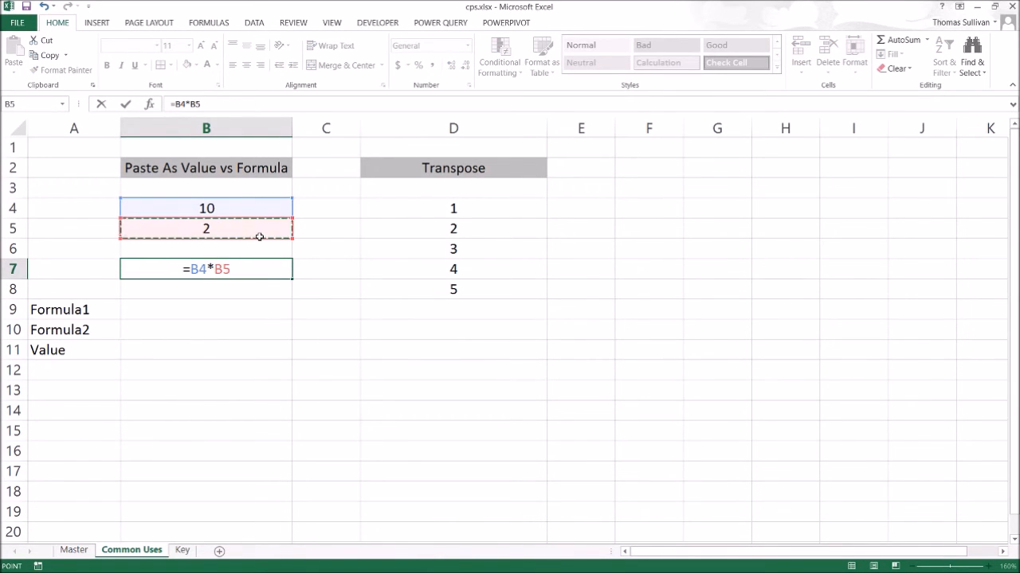
{"action": "key", "text": "Return"}
Copy B7 and paste it into B9 using the Formulas paste option.
{"action": "left_click", "coordinate": [234, 267]}
{"action": "key", "text": "ctrl+c"}
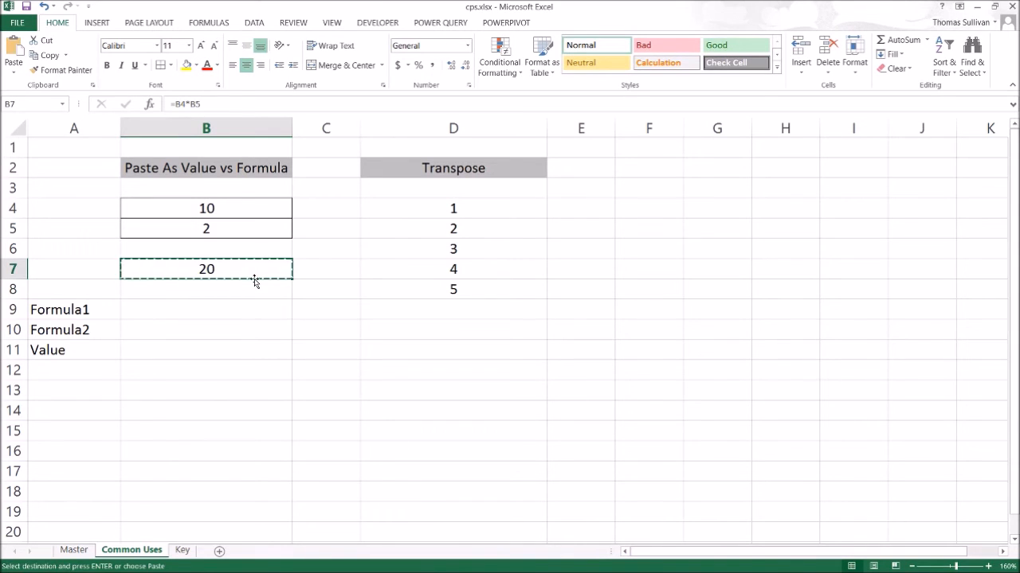
{"action": "right_click", "coordinate": [167, 310]}
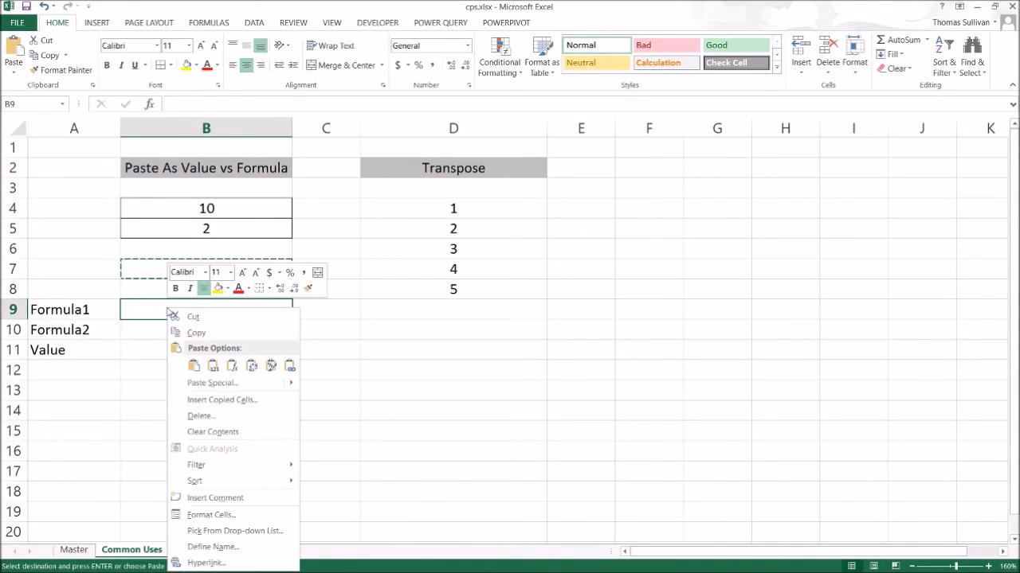
{"action": "left_click", "coordinate": [233, 368]}
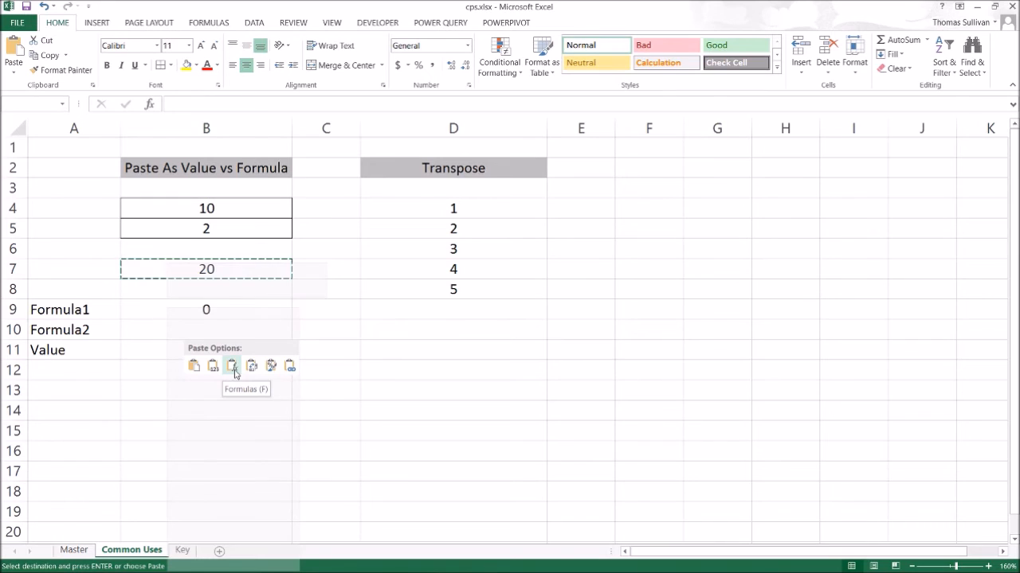
{"action": "key", "text": "Escape"}
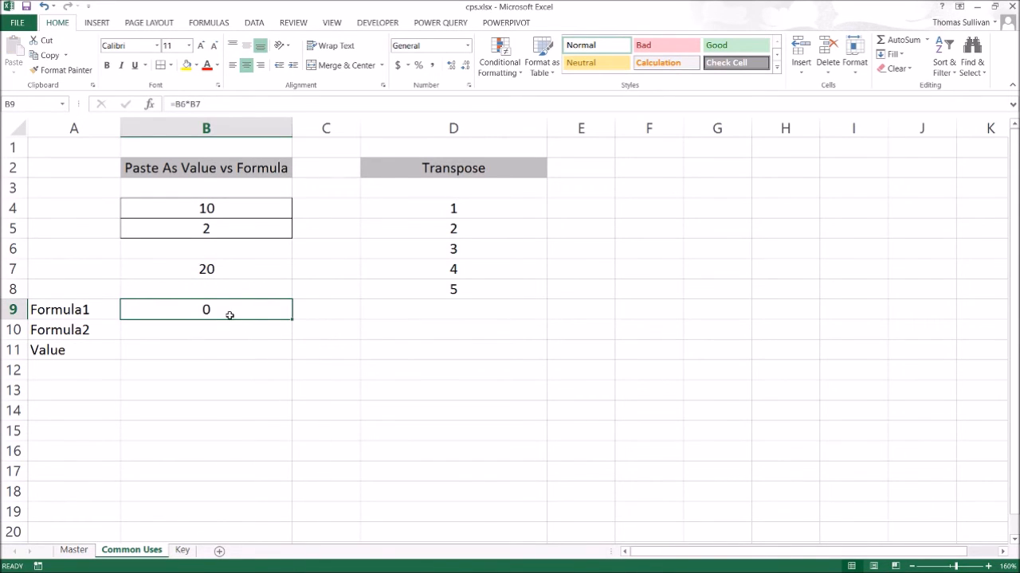
Open B7's formula for inspection without changing it.
{"action": "left_click", "coordinate": [227, 271]}
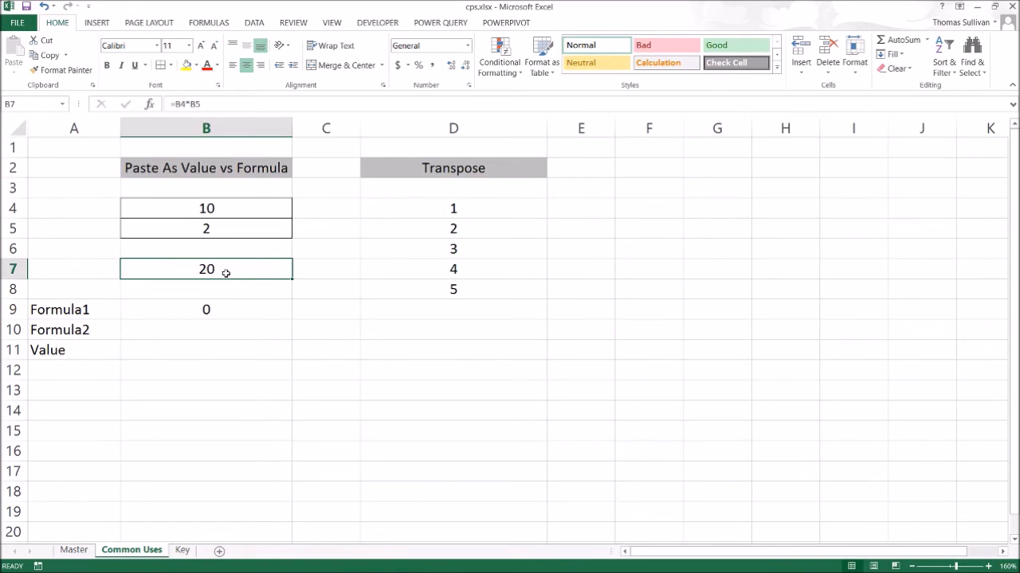
{"action": "double_click", "coordinate": [173, 270]}
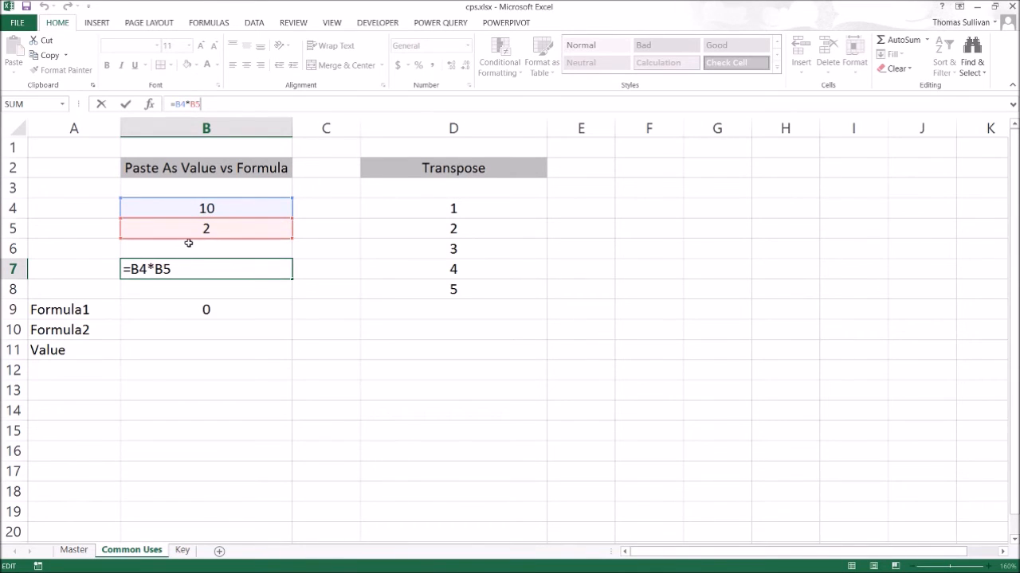
{"action": "key", "text": "Escape"}
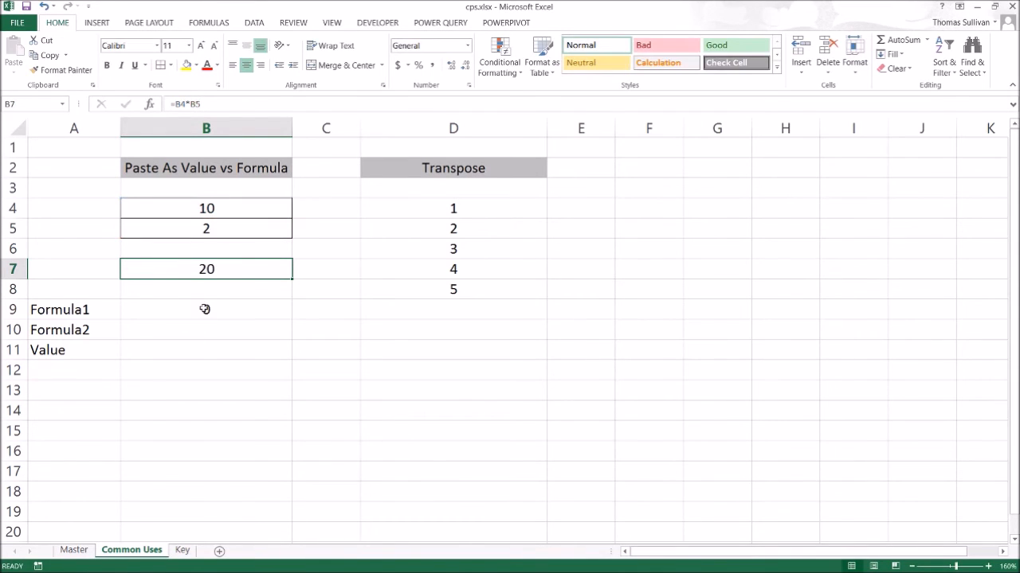
Copy B7, paste it into B9 again, and open B9's pasted formula for inspection.
{"action": "key", "text": "ctrl+c"}
{"action": "left_click", "coordinate": [205, 309]}
{"action": "key", "text": "ctrl+v"}
{"action": "key", "text": "F2"}
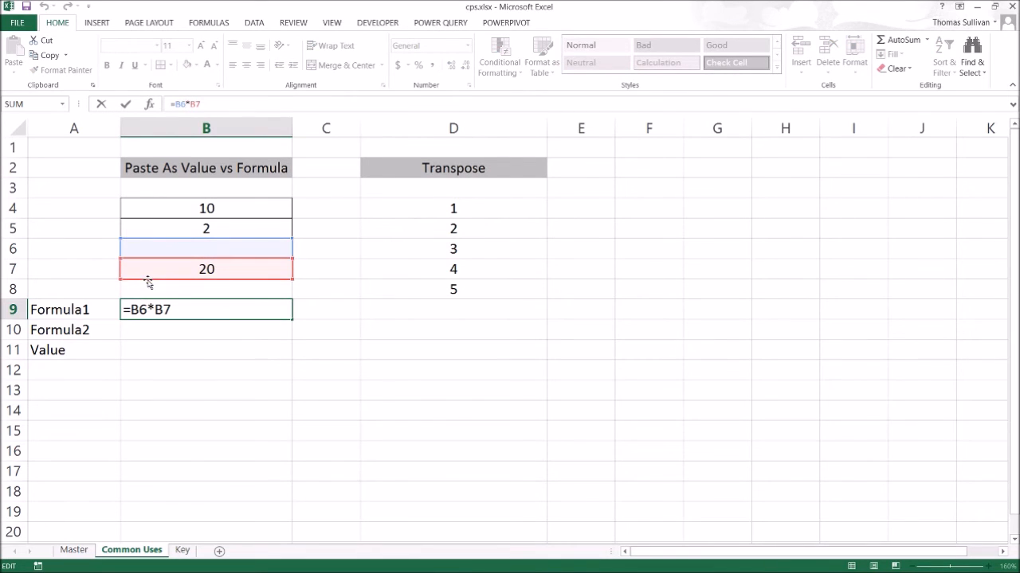
{"action": "key", "text": "Escape"}
Make both references in B7's formula absolute so it reads =$B$4*$B$5.
{"action": "left_click", "coordinate": [202, 272]}
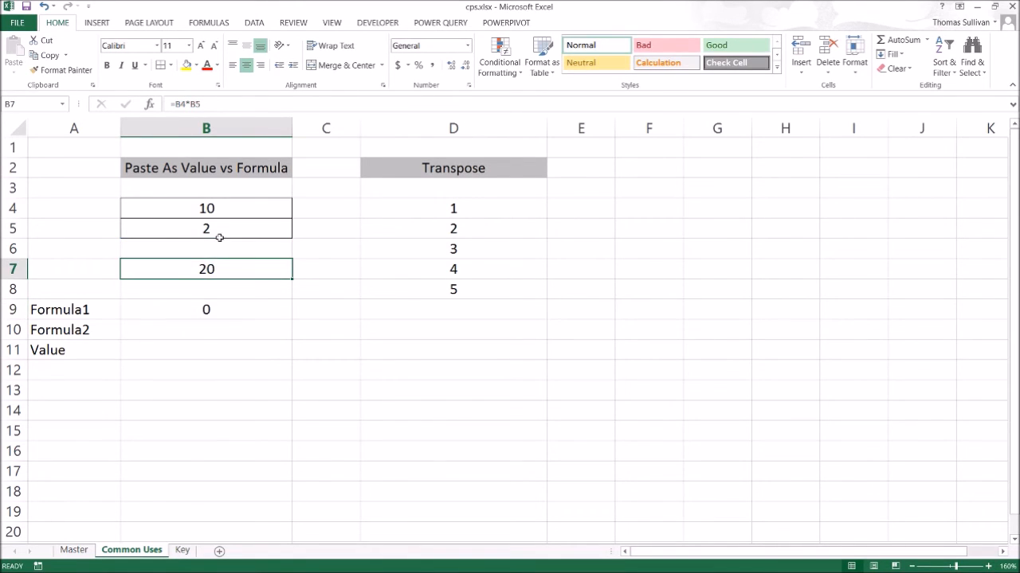
{"action": "left_click", "coordinate": [181, 105]}
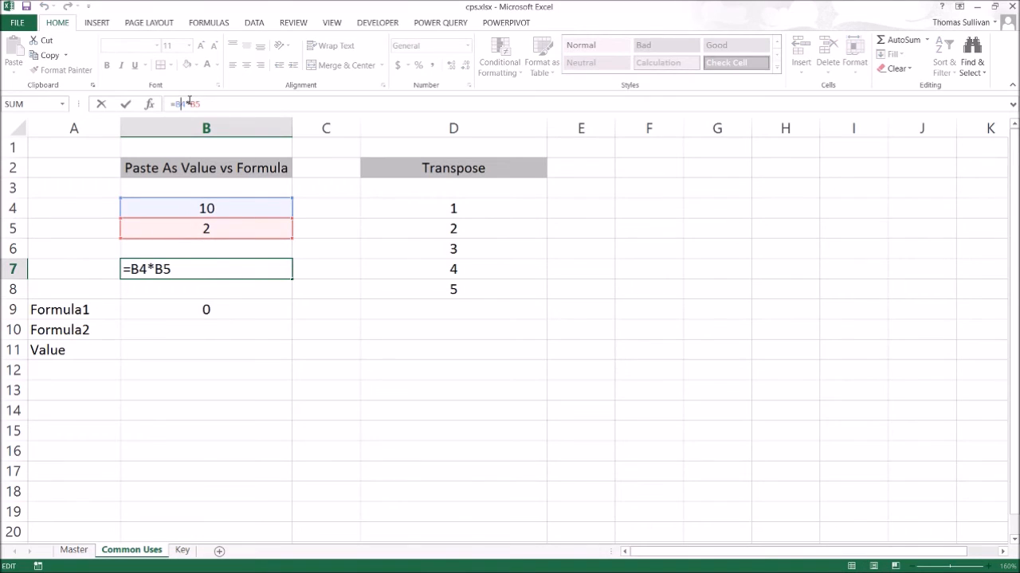
{"action": "double_click", "coordinate": [188, 104]}
{"action": "key", "text": "F4"}
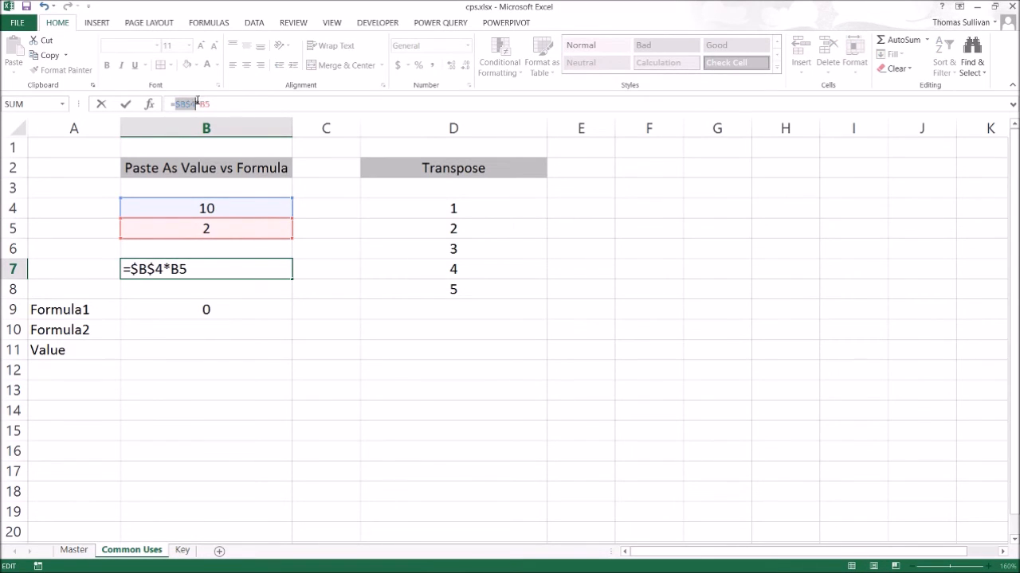
{"action": "left_click", "coordinate": [208, 103]}
{"action": "key", "text": "F4"}
{"action": "key", "text": "Return"}
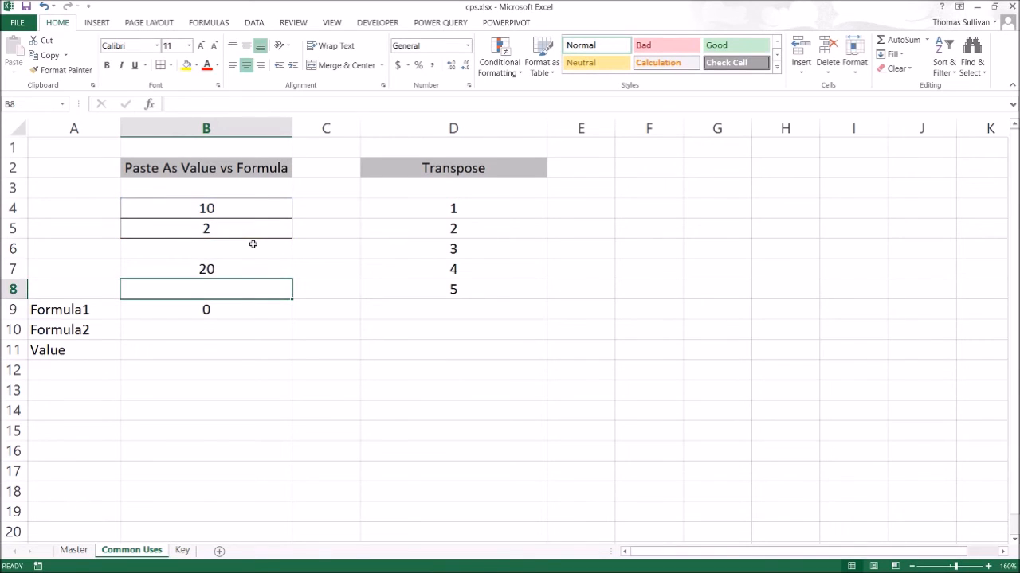
Copy B7 and paste it into B10 using the Formulas paste option.
{"action": "left_click", "coordinate": [180, 263]}
{"action": "key", "text": "ctrl+c"}
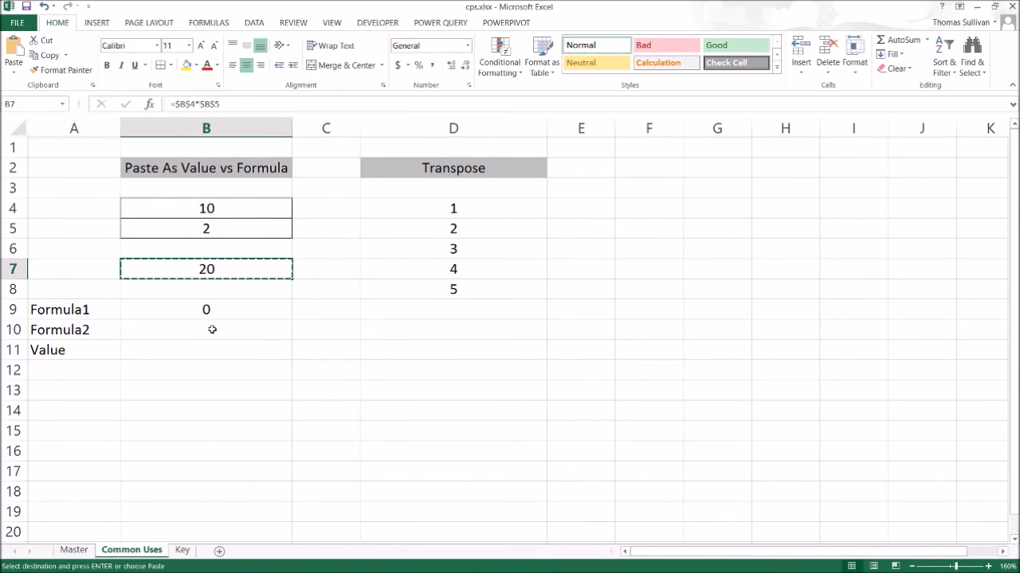
{"action": "right_click", "coordinate": [199, 329]}
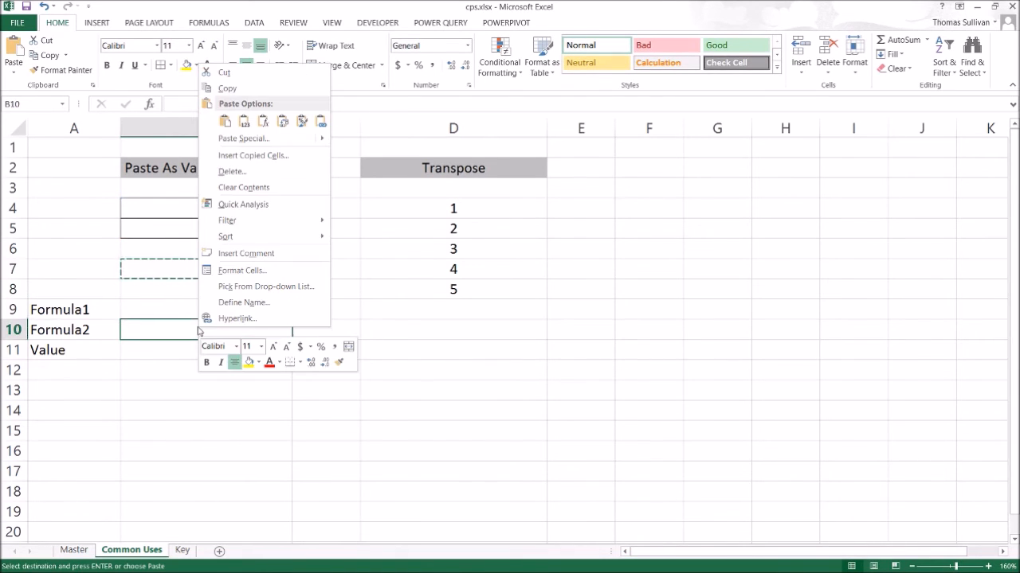
{"action": "left_click", "coordinate": [263, 121]}
{"action": "key", "text": "Escape"}
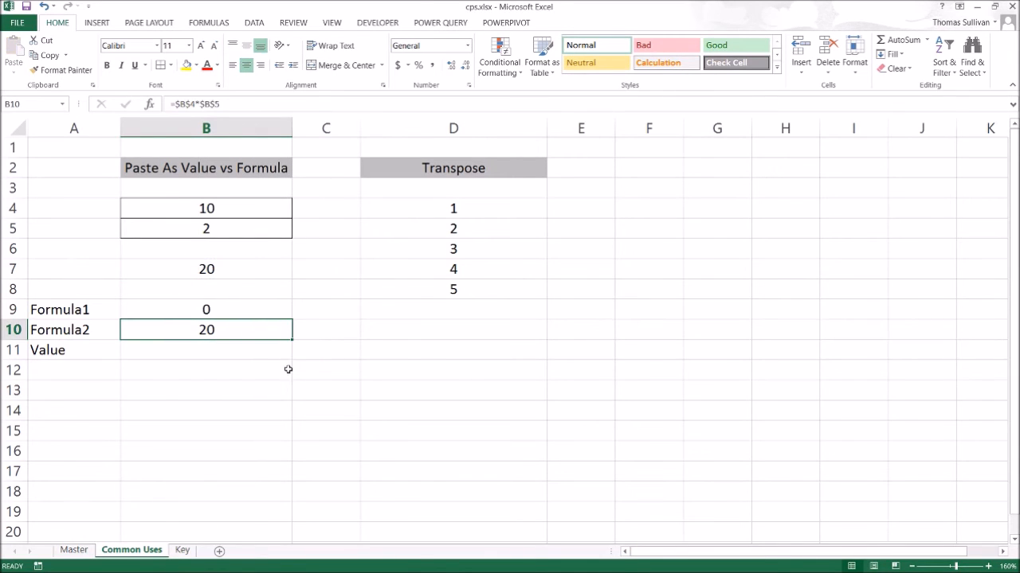
Inspect the formula pasted into B10 and compare it with B11.
{"action": "left_click", "coordinate": [275, 389]}
{"action": "left_click", "coordinate": [242, 325]}
{"action": "left_click", "coordinate": [186, 105]}
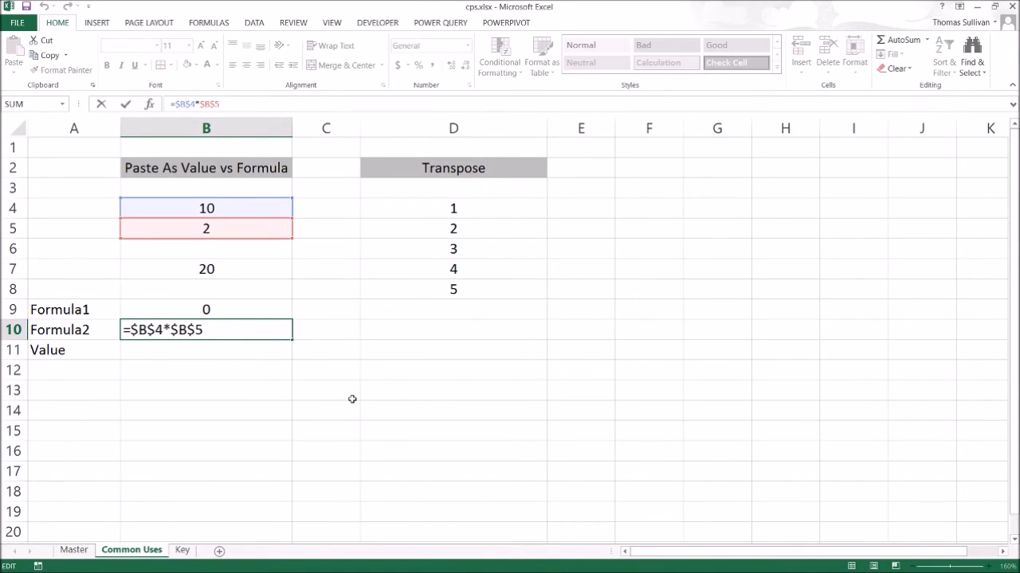
{"action": "key", "text": "Escape"}
{"action": "left_click", "coordinate": [217, 352]}
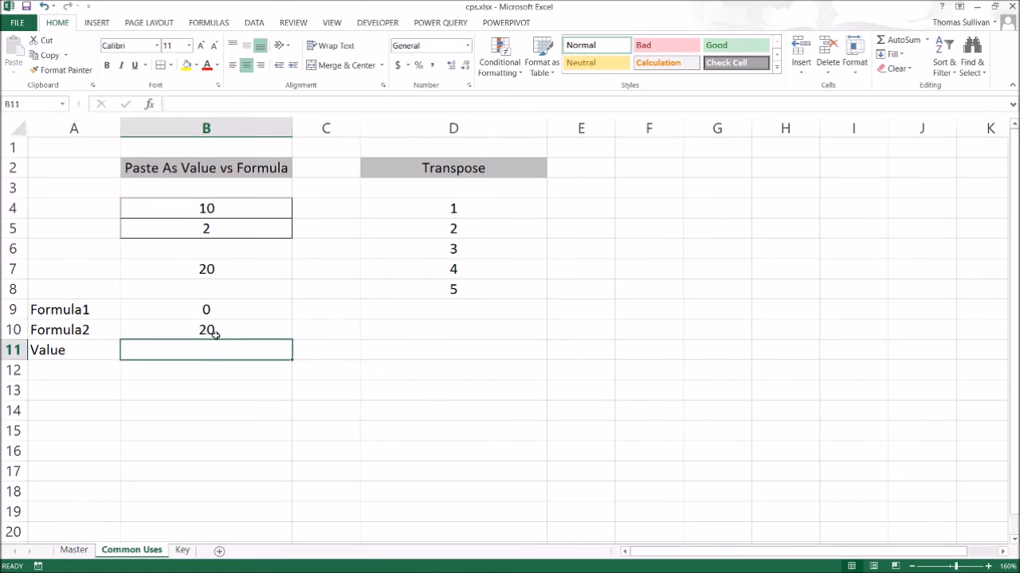
{"action": "left_click", "coordinate": [215, 335]}
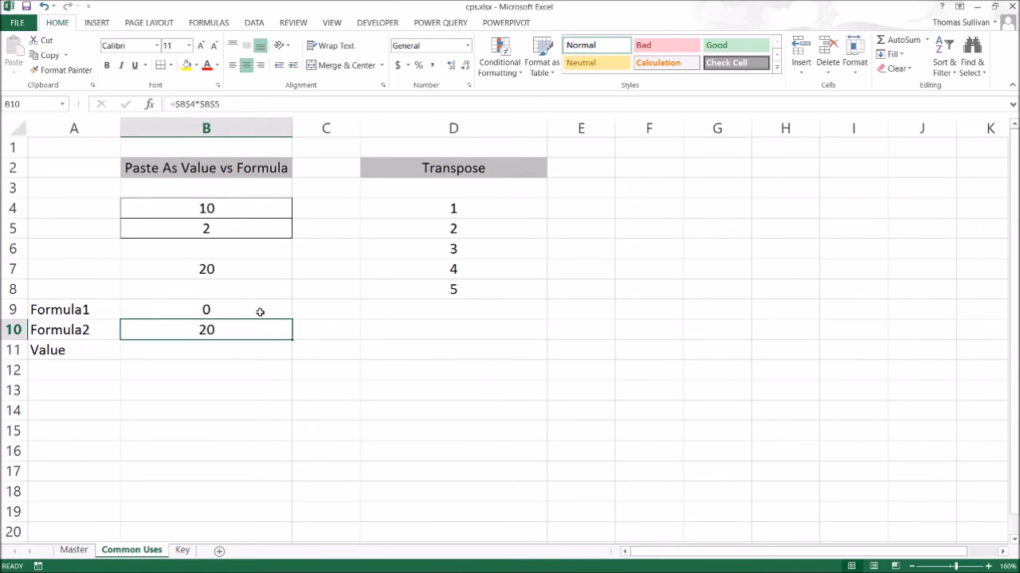
{"action": "left_click", "coordinate": [220, 106]}
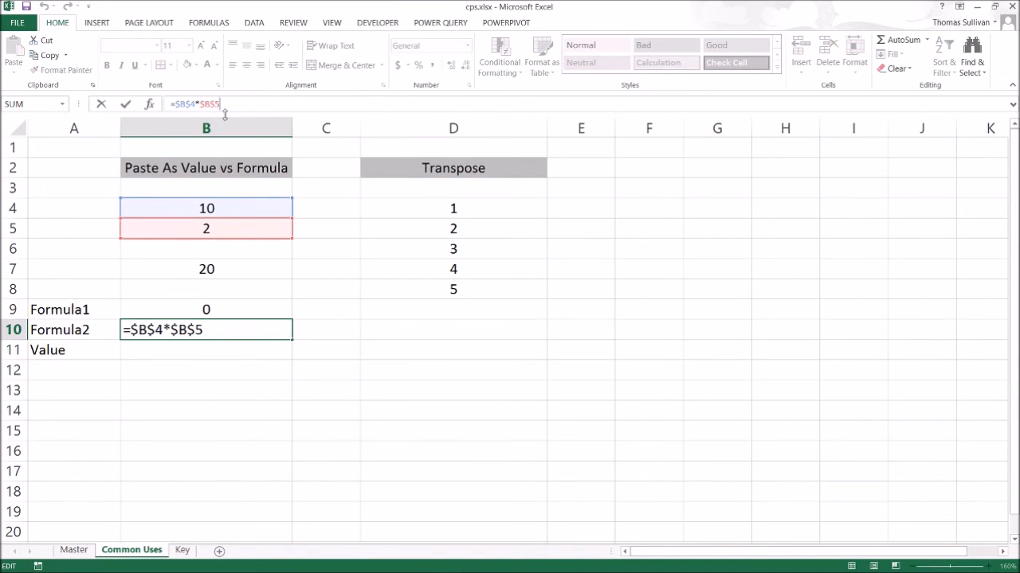
{"action": "key", "text": "Escape"}
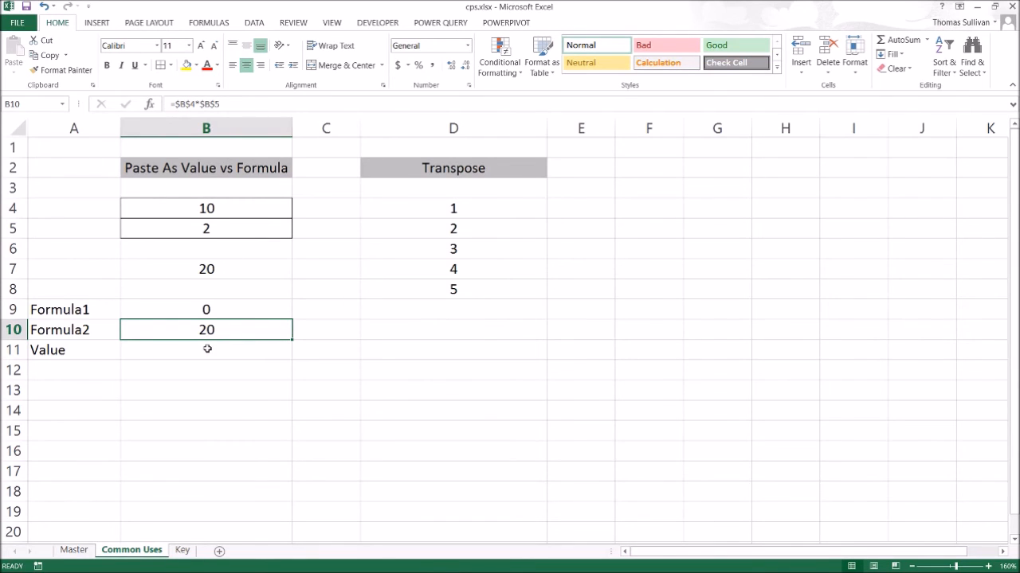
Copy B10 and paste it into B11 as values only.
{"action": "key", "text": "ctrl+c"}
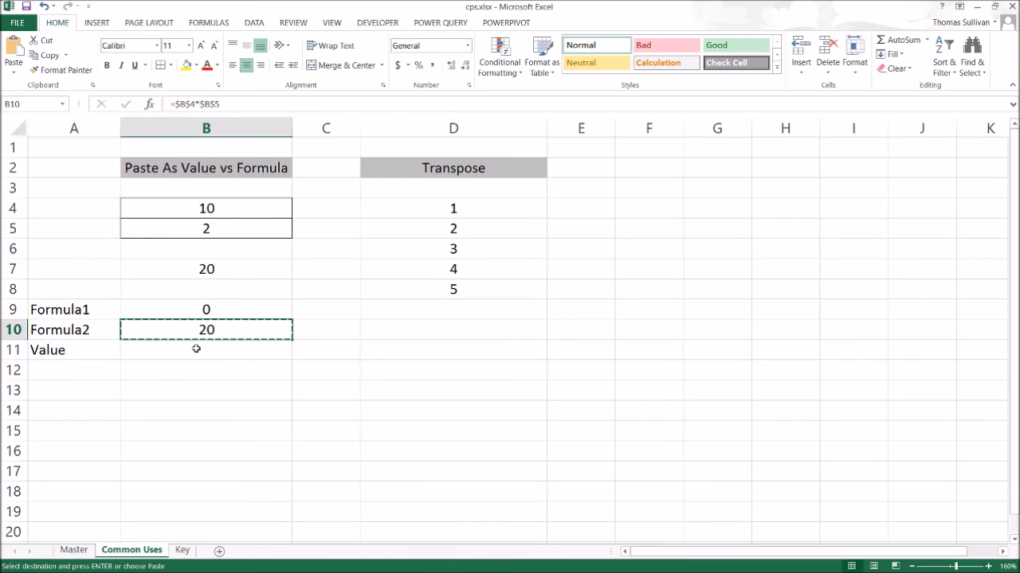
{"action": "right_click", "coordinate": [194, 350]}
{"action": "mouse_move", "coordinate": [246, 161]}
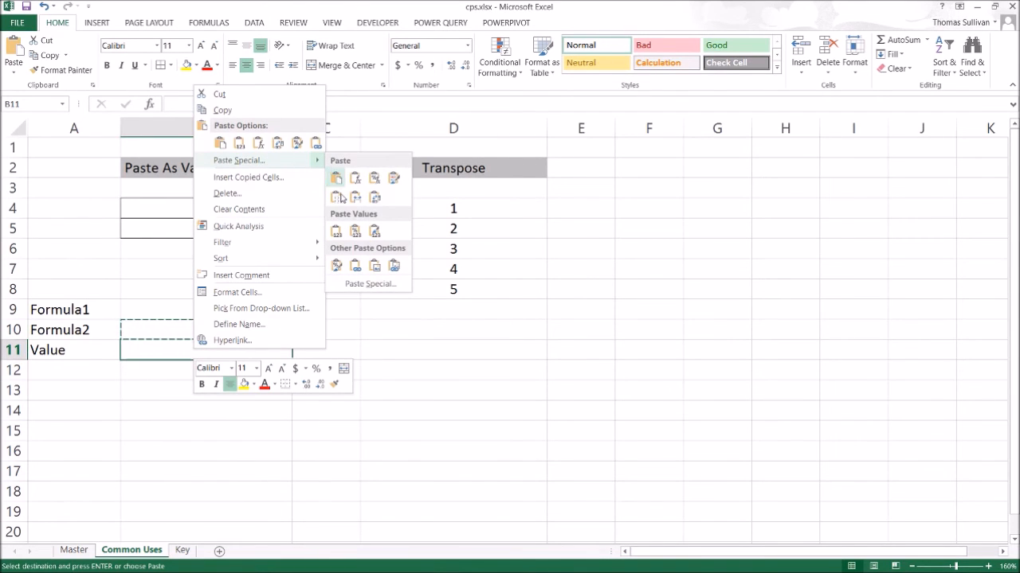
{"action": "left_click", "coordinate": [338, 232]}
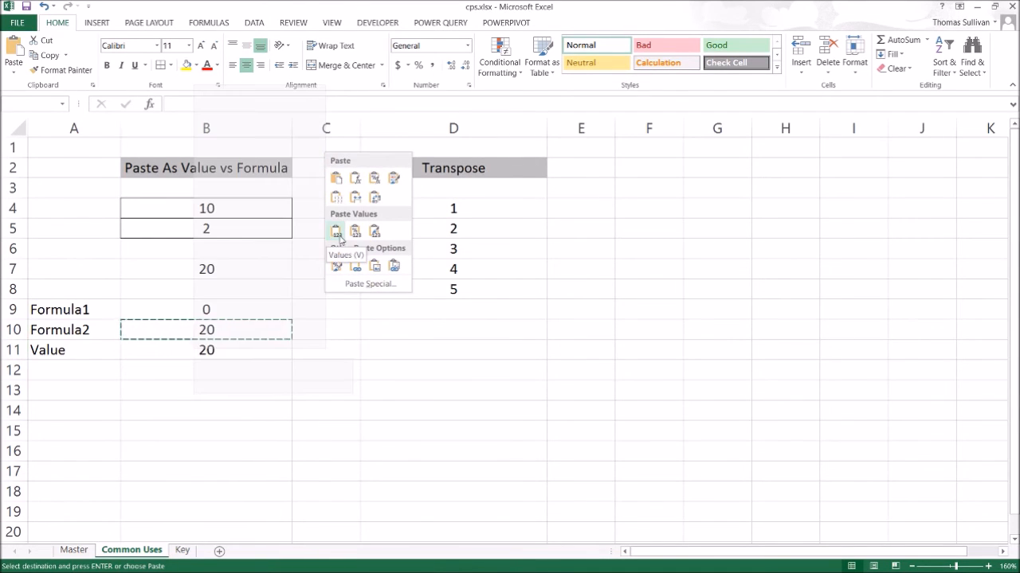
{"action": "left_click", "coordinate": [328, 449]}
{"action": "key", "text": "Escape"}
Open B11's contents for inspection without changing them.
{"action": "left_click", "coordinate": [227, 352]}
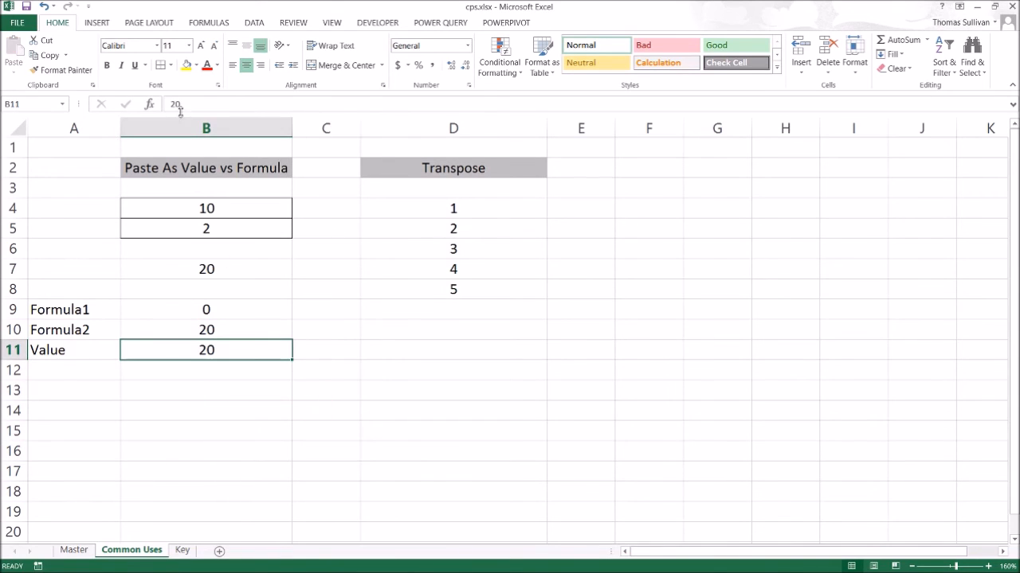
{"action": "left_click_drag", "start_coordinate": [190, 104], "coordinate": [149, 105]}
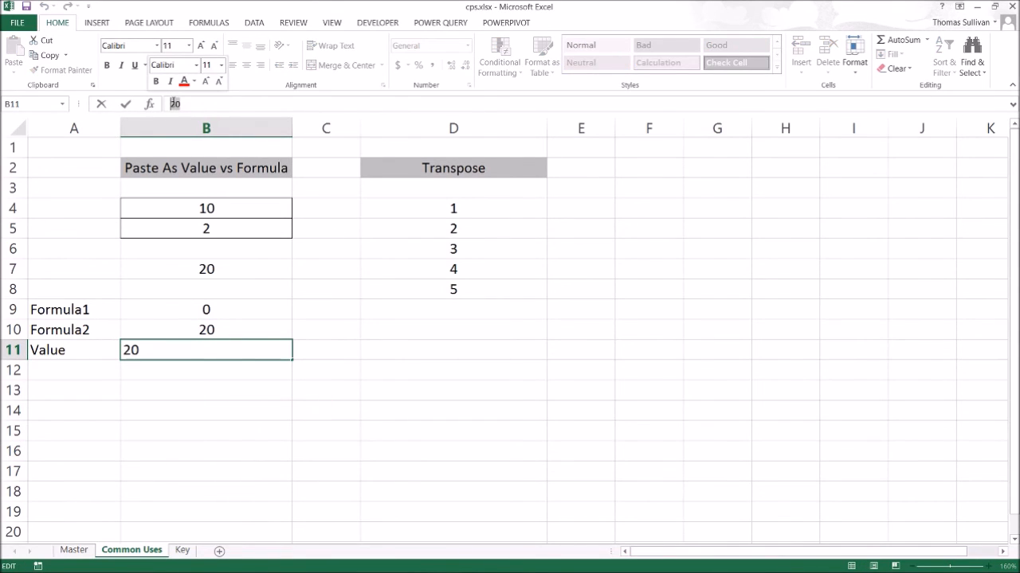
{"action": "key", "text": "Escape"}
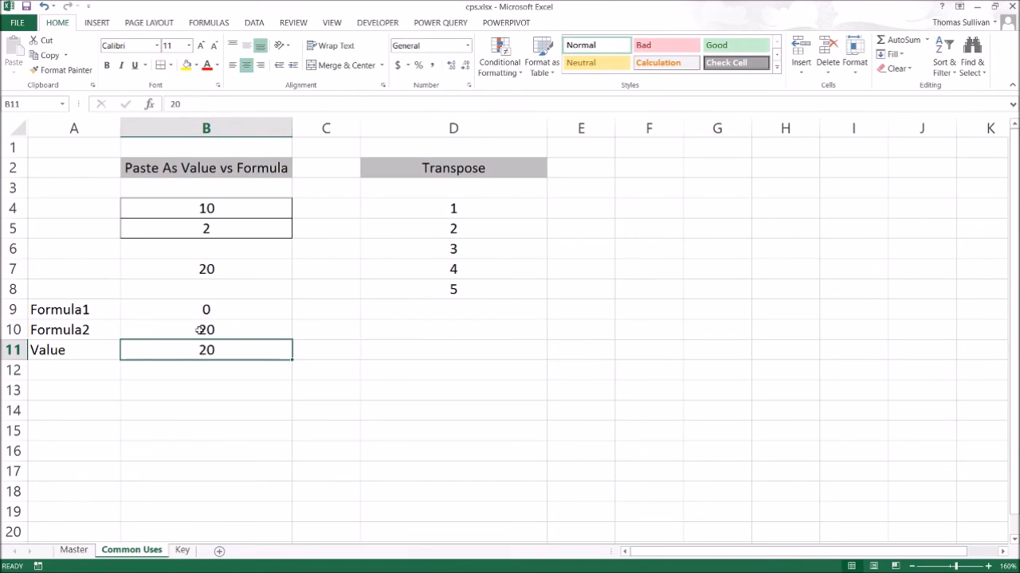
Inspect the contents of B10 and B11 to compare the formula with the pasted value.
{"action": "left_click", "coordinate": [204, 327]}
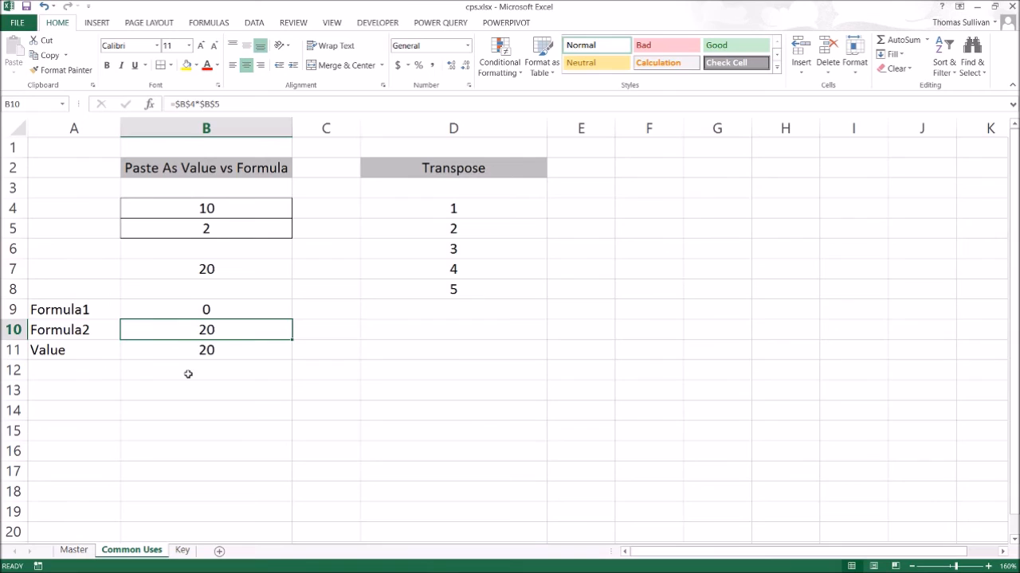
{"action": "left_click", "coordinate": [196, 352]}
{"action": "left_click_drag", "start_coordinate": [198, 333], "coordinate": [194, 345]}
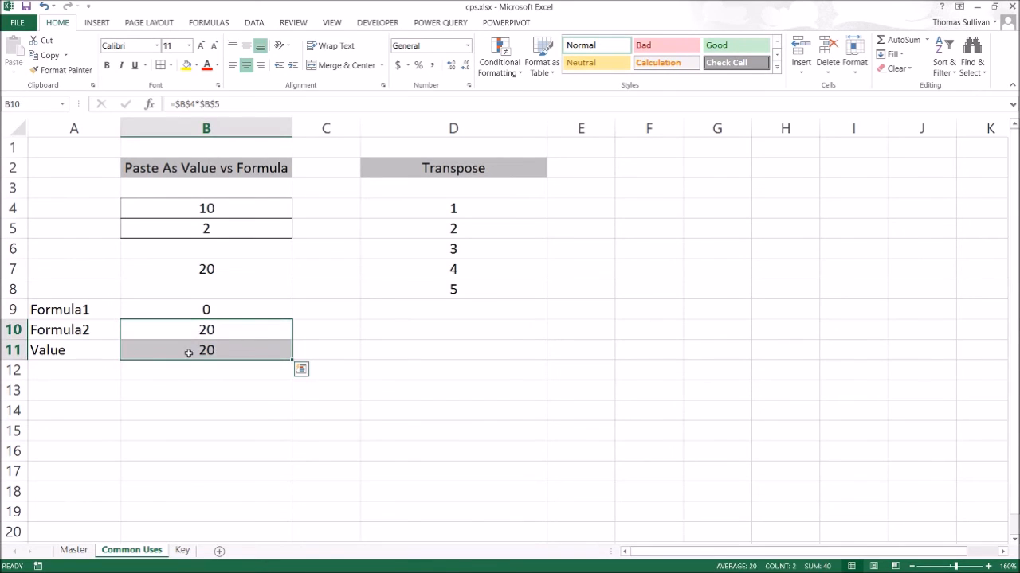
{"action": "left_click", "coordinate": [177, 335]}
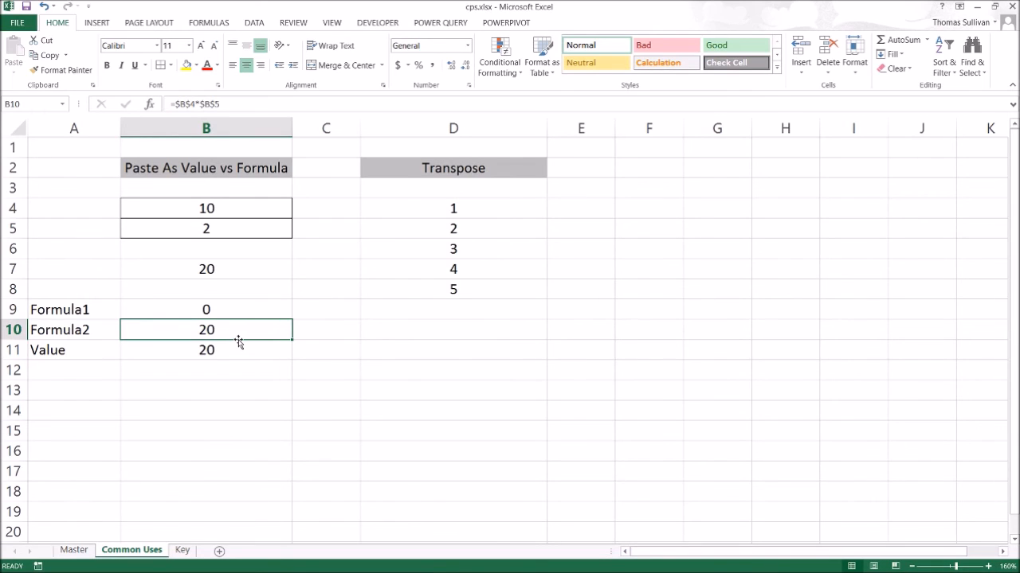
Convert B10 in place to values only, then check its contents in the formula bar.
{"action": "mouse_move", "coordinate": [239, 341]}
{"action": "left_mouse_down"}
{"action": "mouse_move", "coordinate": [324, 339]}
{"action": "mouse_move", "coordinate": [247, 342]}
{"action": "left_mouse_up"}
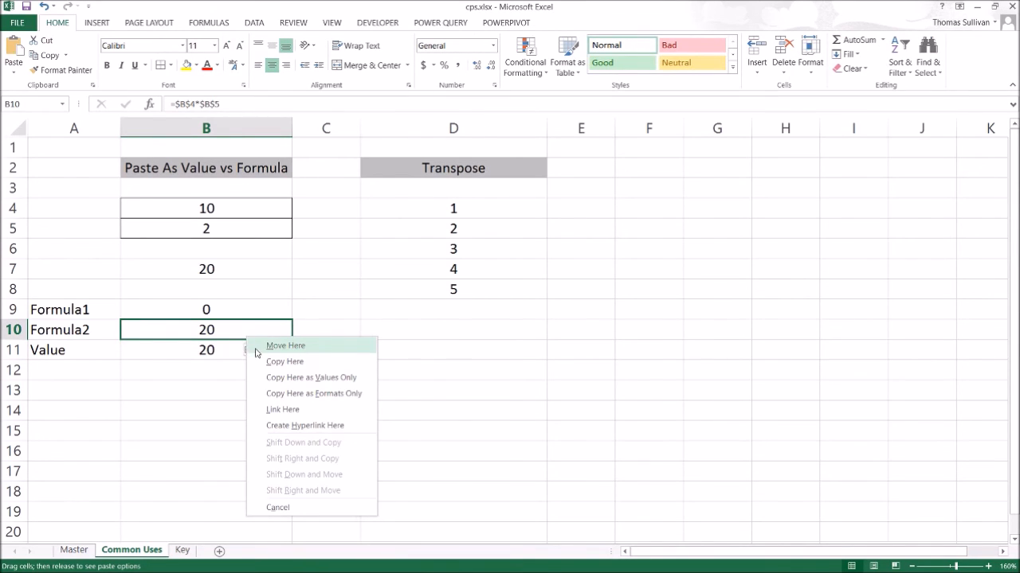
{"action": "left_click", "coordinate": [280, 382]}
{"action": "left_click", "coordinate": [247, 414]}
{"action": "left_click", "coordinate": [230, 331]}
{"action": "left_click", "coordinate": [178, 105]}
{"action": "key", "text": "Escape"}
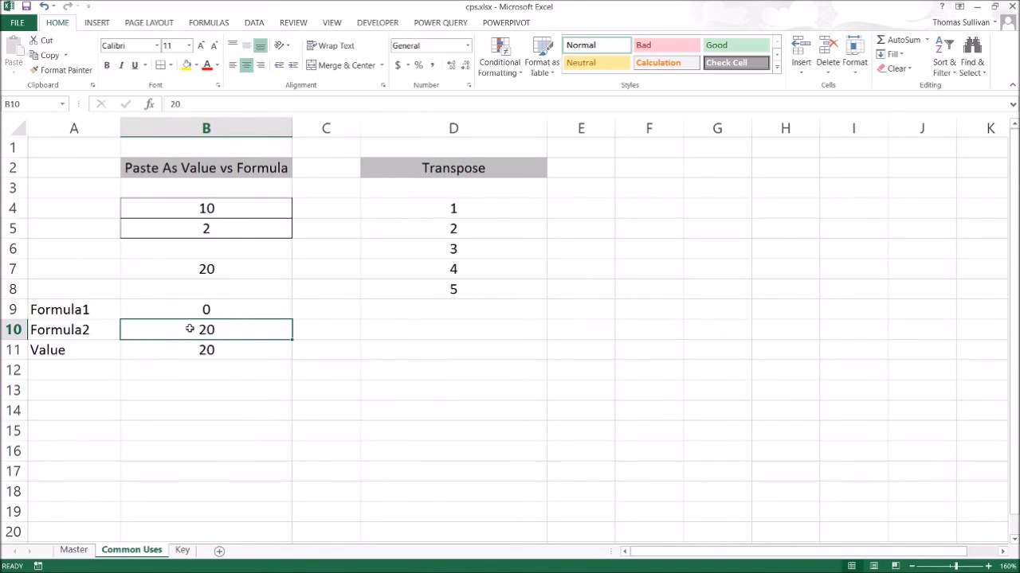
{"action": "left_click", "coordinate": [178, 105]}
{"action": "key", "text": "Escape"}
Copy the numbers in D4:D8 and paste them transposed into a row starting at F4.
{"action": "left_click", "coordinate": [453, 387]}
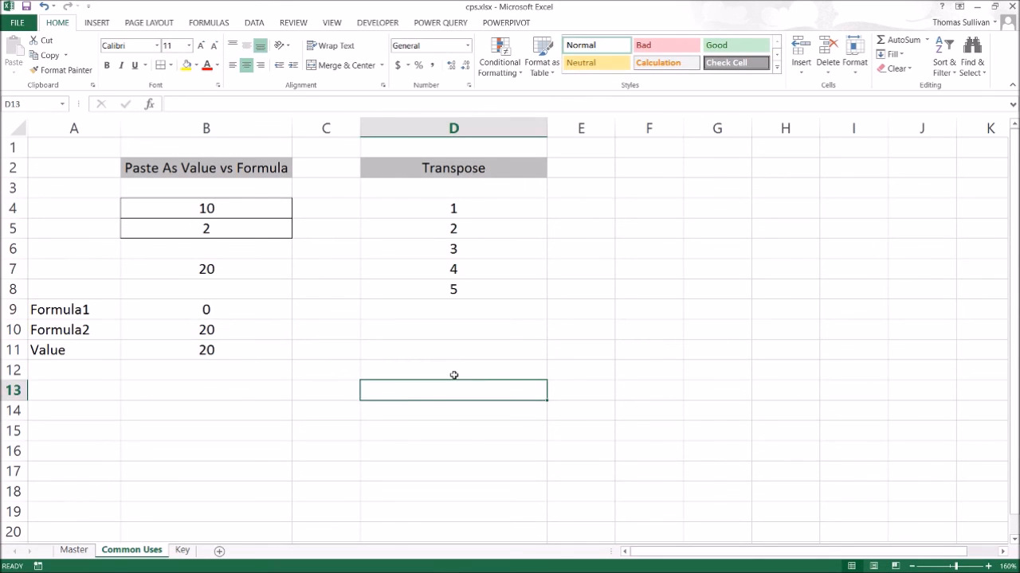
{"action": "left_click_drag", "start_coordinate": [457, 209], "coordinate": [455, 289]}
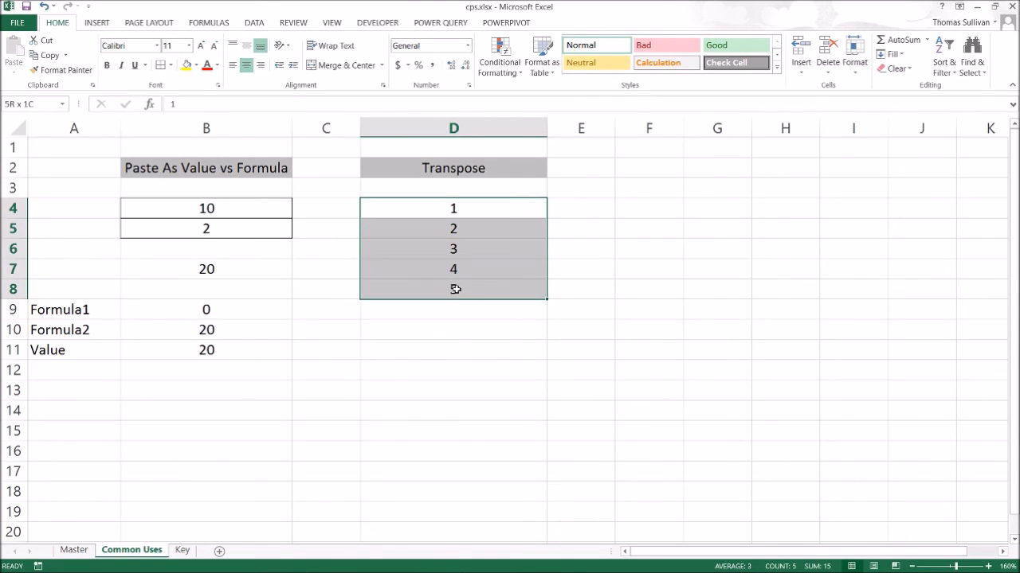
{"action": "key", "text": "ctrl+c"}
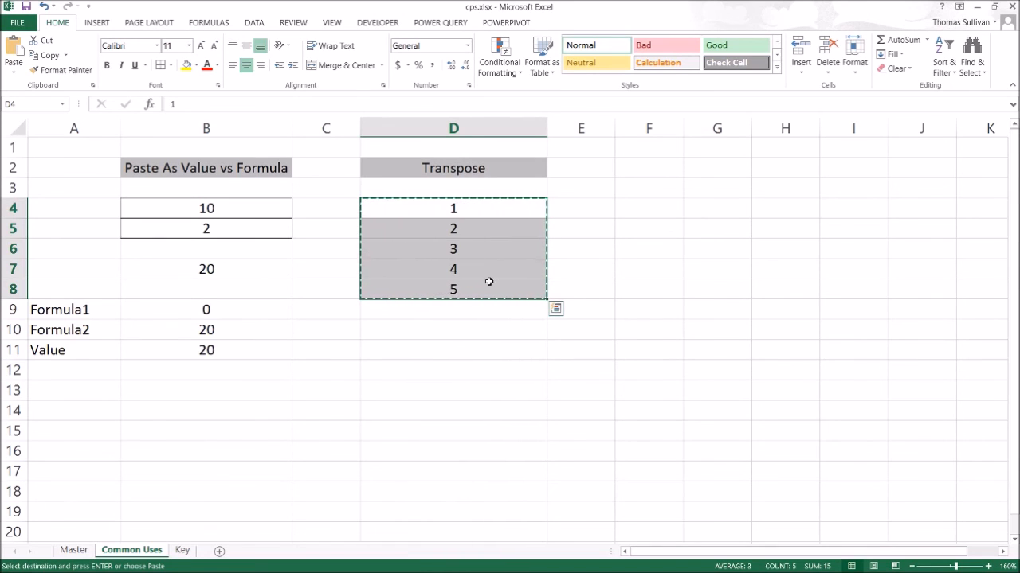
{"action": "right_click", "coordinate": [619, 208]}
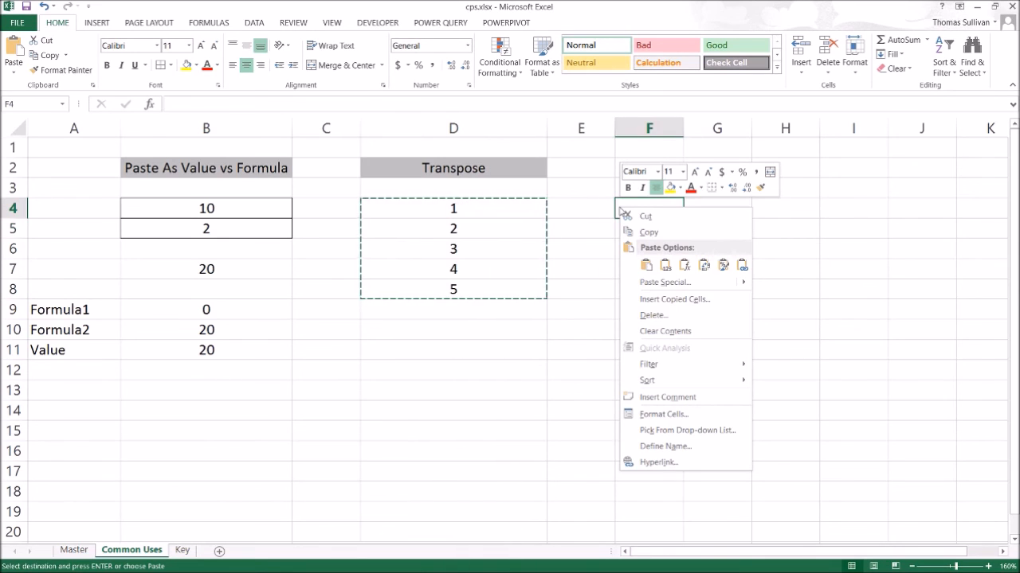
{"action": "mouse_move", "coordinate": [649, 286]}
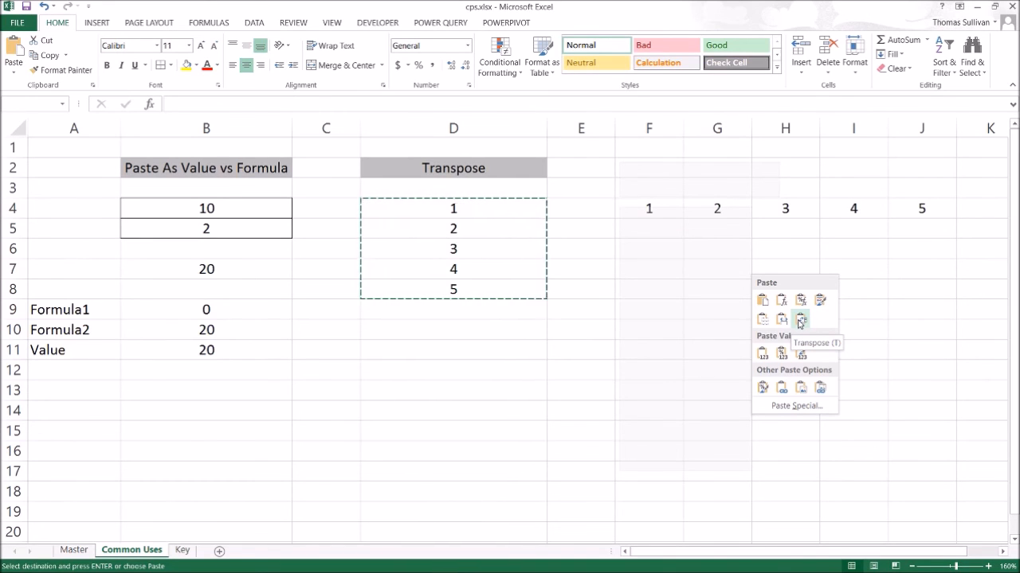
{"action": "left_click", "coordinate": [800, 321]}
{"action": "left_click", "coordinate": [792, 337]}
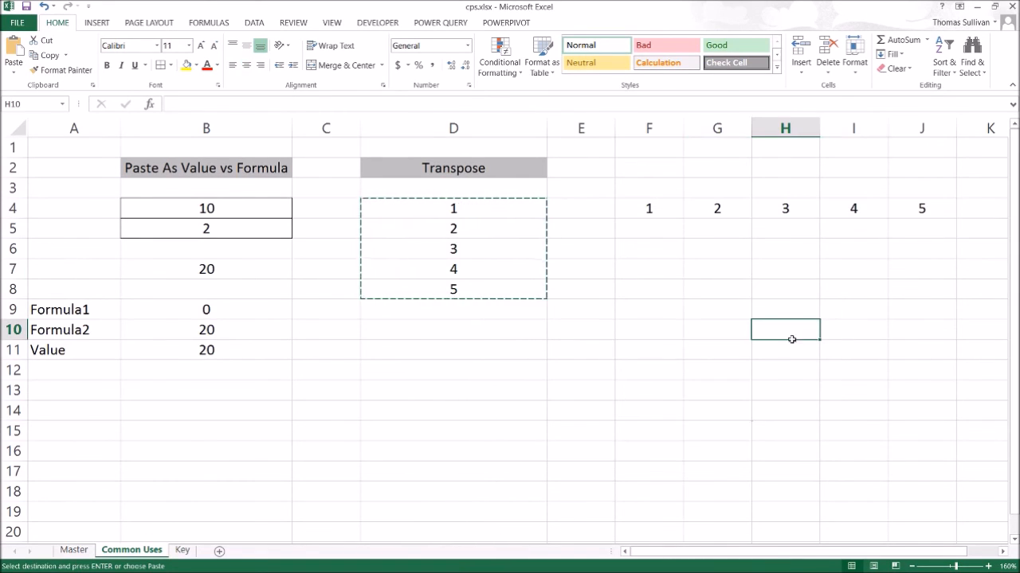
{"action": "key", "text": "Return"}
{"action": "key", "text": "ctrl+q"}
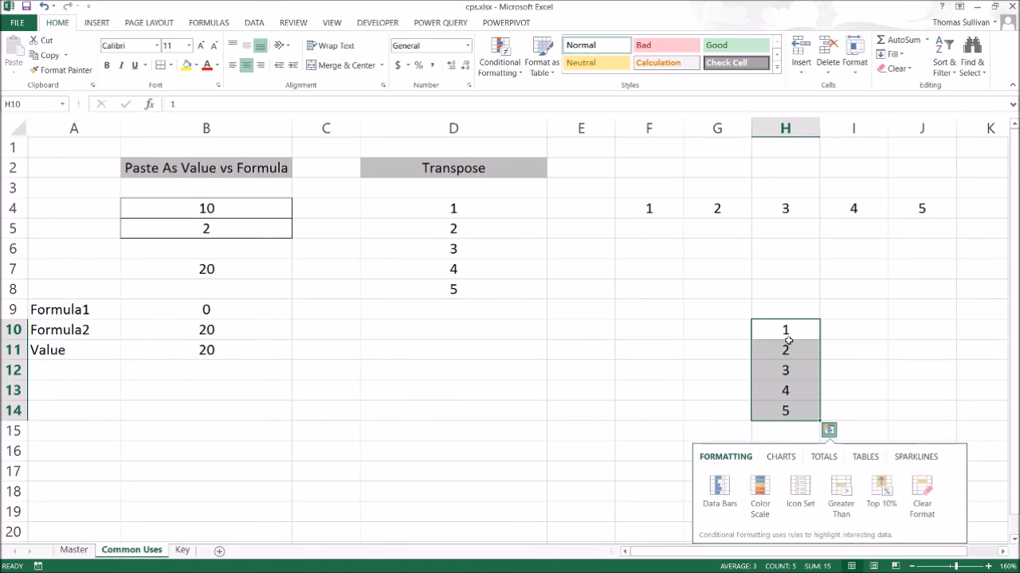
{"action": "left_click", "coordinate": [776, 291]}
{"action": "left_click_drag", "start_coordinate": [794, 333], "coordinate": [797, 410]}
{"action": "key", "text": "Delete"}
{"action": "left_click_drag", "start_coordinate": [472, 211], "coordinate": [478, 286]}
{"action": "key", "text": "ctrl+c"}
{"action": "left_click", "coordinate": [663, 269]}
{"action": "key", "text": "Return"}
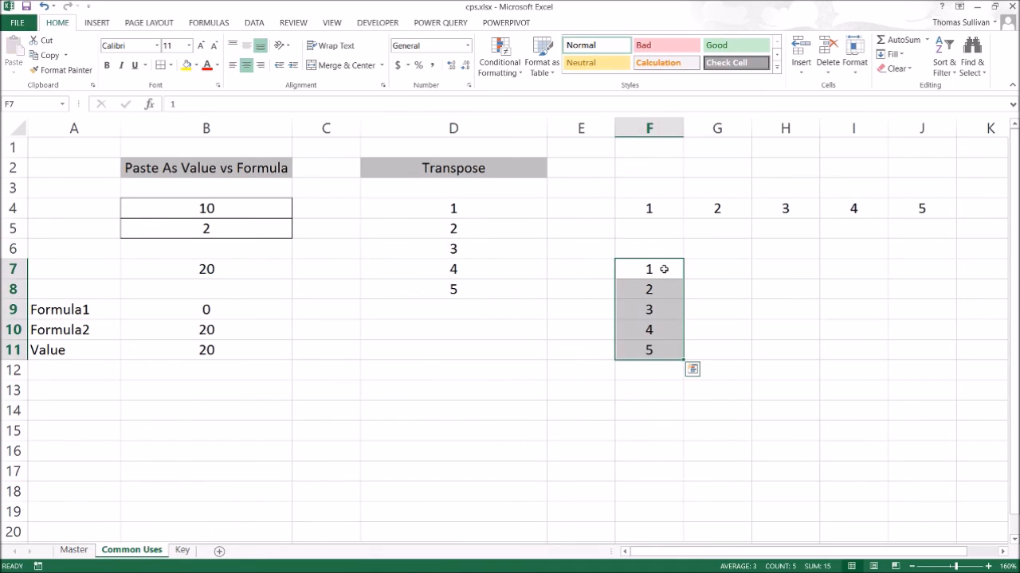
{"action": "left_click_drag", "start_coordinate": [648, 244], "coordinate": [634, 384]}
{"action": "key", "text": "Delete"}
{"action": "left_click", "coordinate": [574, 358]}
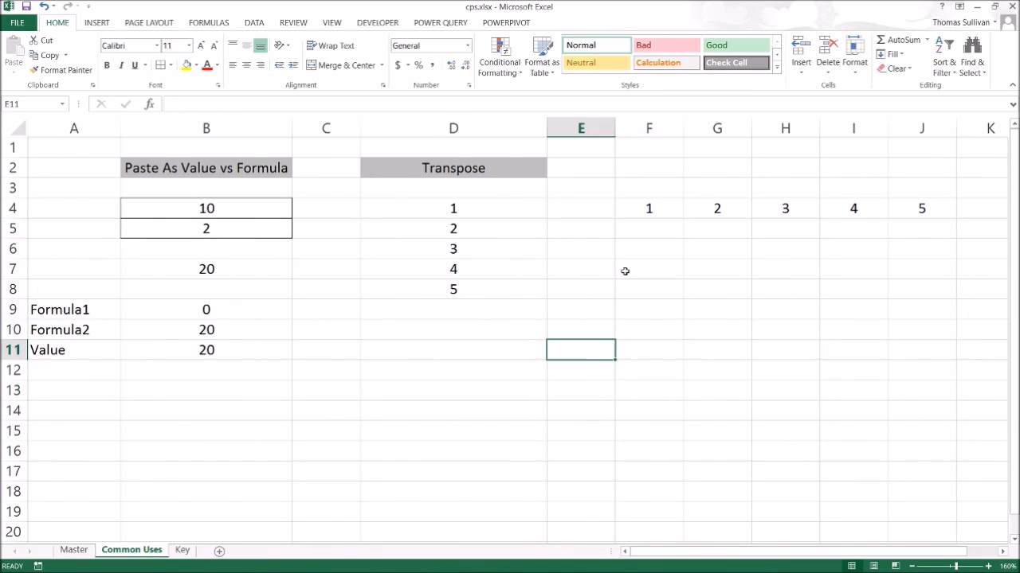
Compare the original column D4:D8 with the transposed row F4:J4.
{"action": "left_click_drag", "start_coordinate": [450, 209], "coordinate": [455, 289]}
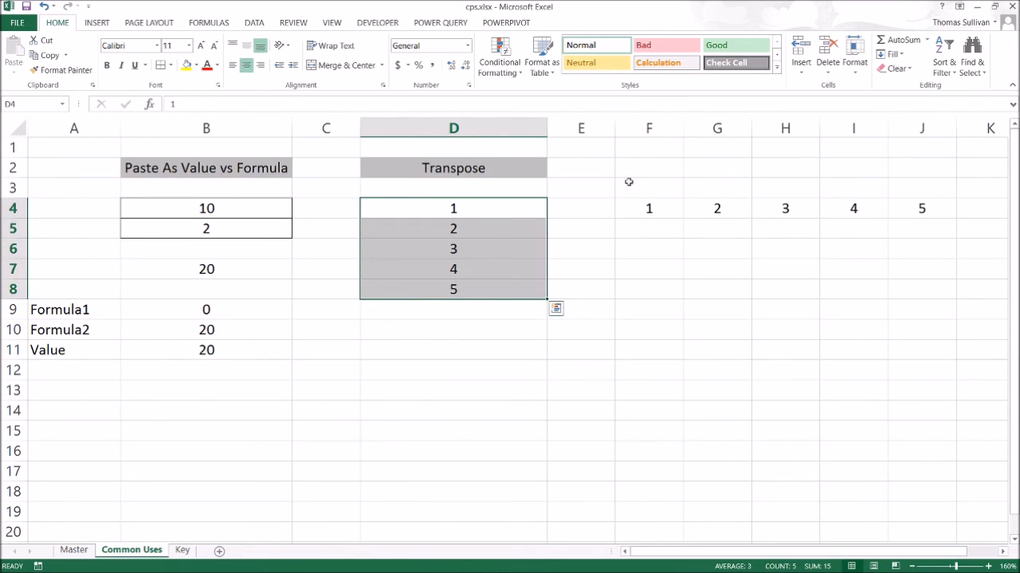
{"action": "left_click_drag", "start_coordinate": [650, 206], "coordinate": [920, 207]}
{"action": "left_click_drag", "start_coordinate": [454, 213], "coordinate": [455, 291]}
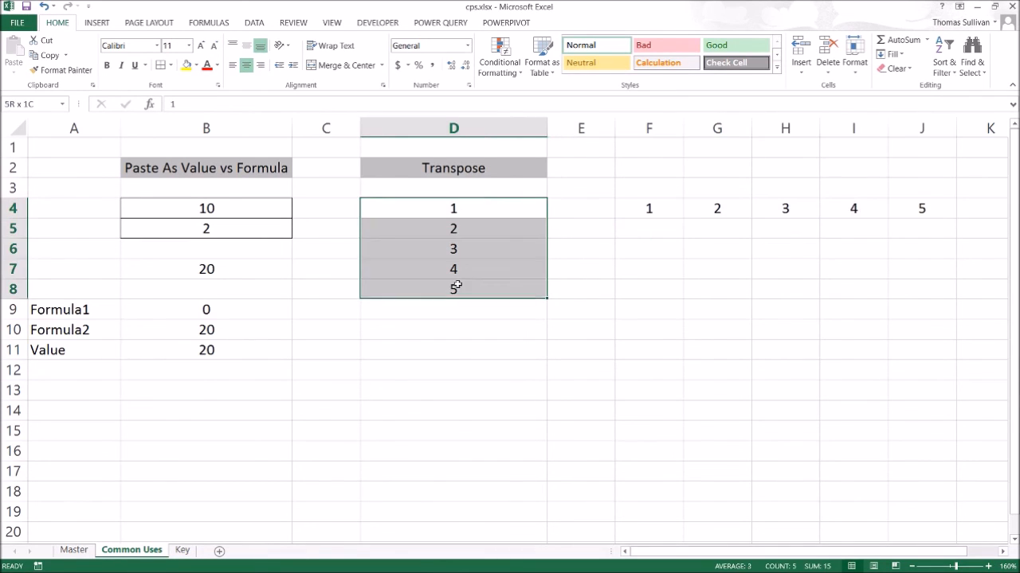
{"action": "left_click_drag", "start_coordinate": [651, 209], "coordinate": [896, 203]}
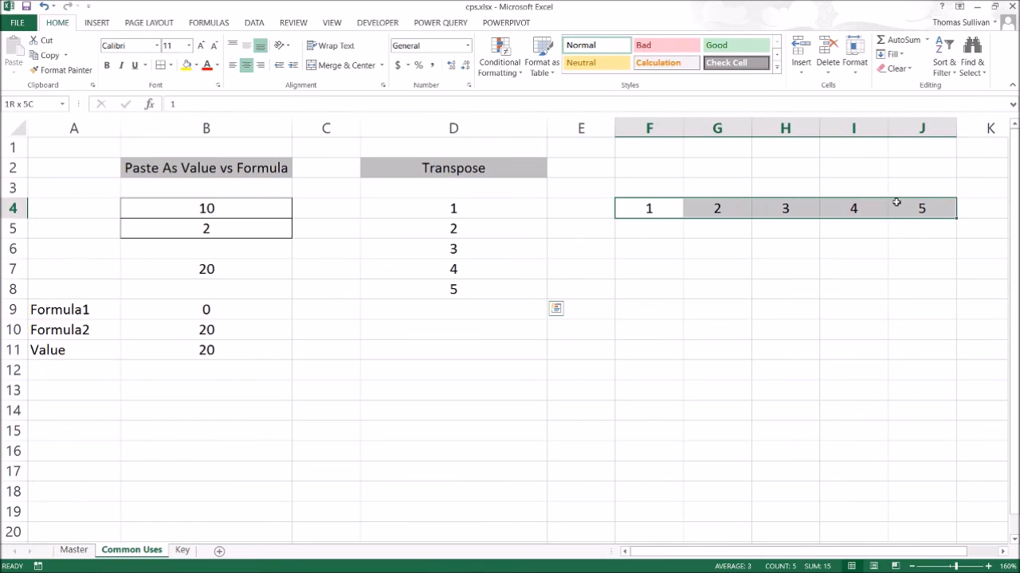
{"action": "left_click_drag", "start_coordinate": [468, 210], "coordinate": [462, 290]}
{"action": "left_click_drag", "start_coordinate": [649, 209], "coordinate": [920, 209]}
{"action": "left_click", "coordinate": [335, 431]}
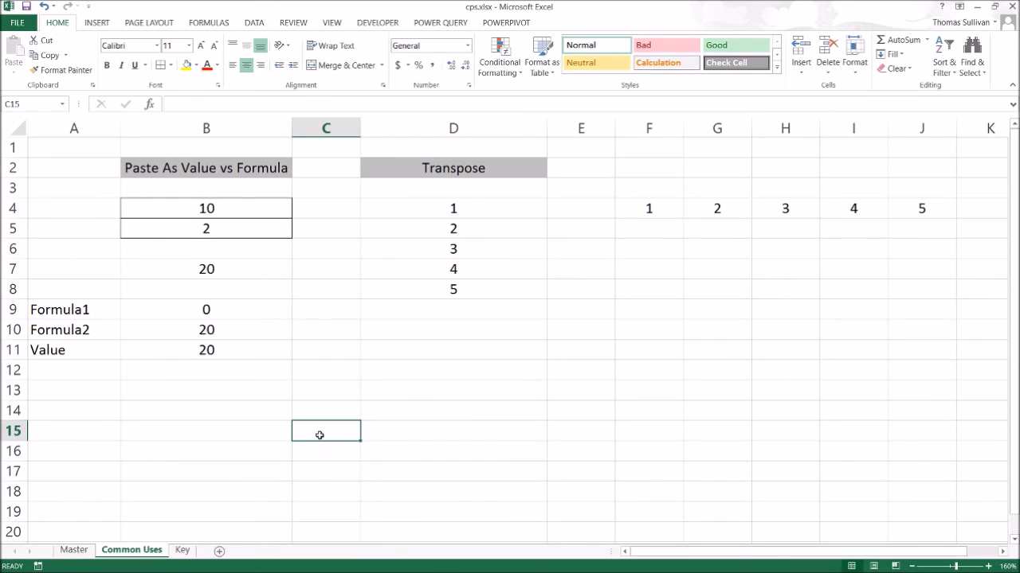